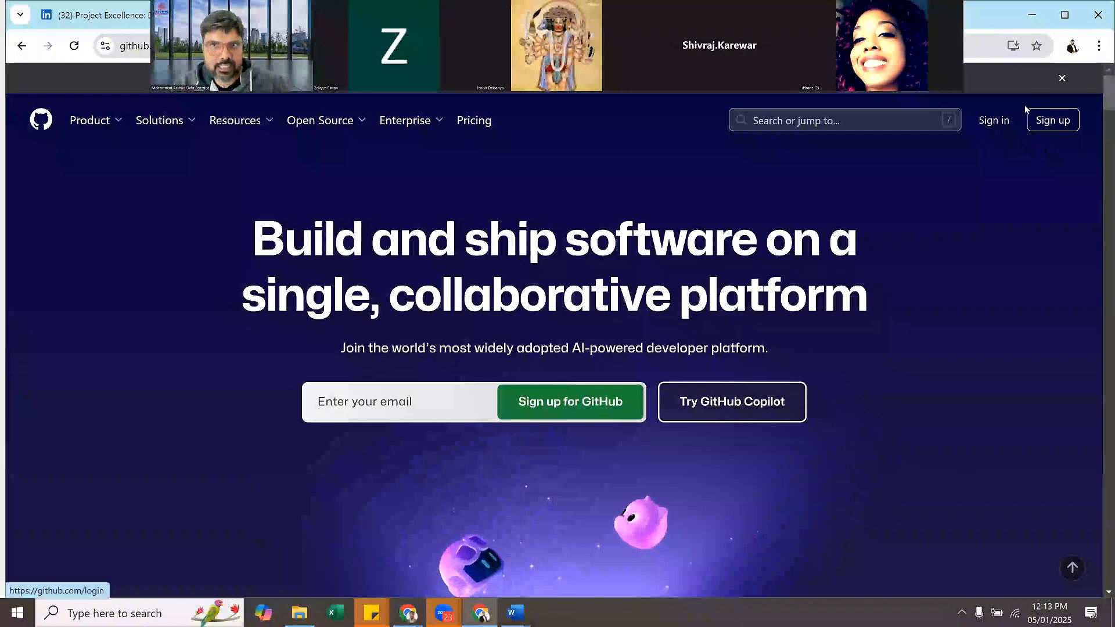
- Open the GitHub sign-up page and go to the username field of the new account form
scroll(1016, 109, "down", 1)
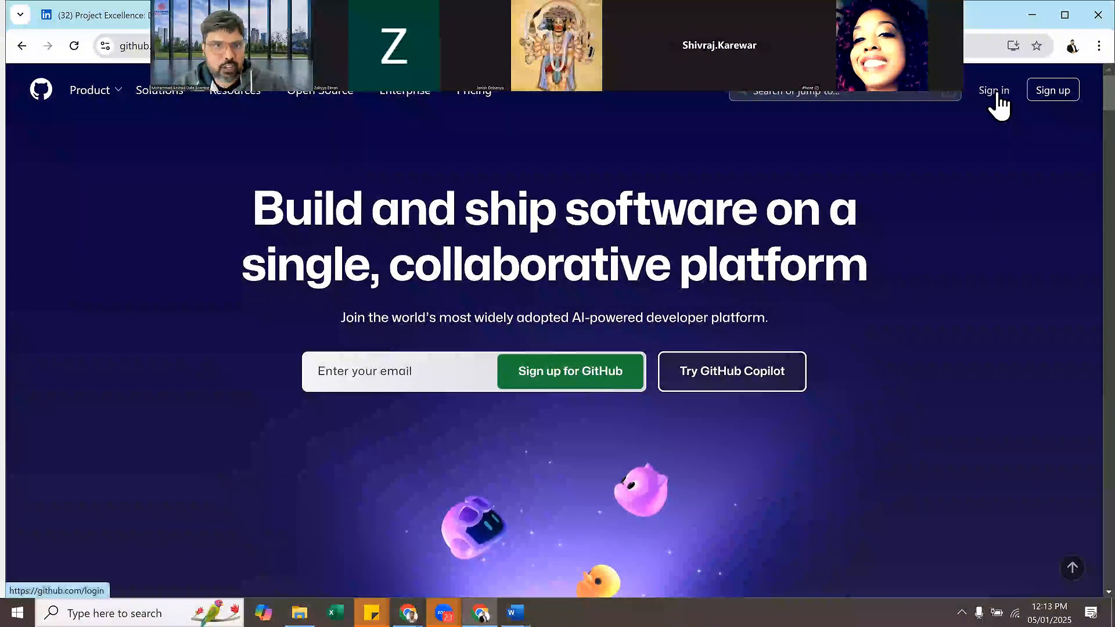
left_click(1056, 97)
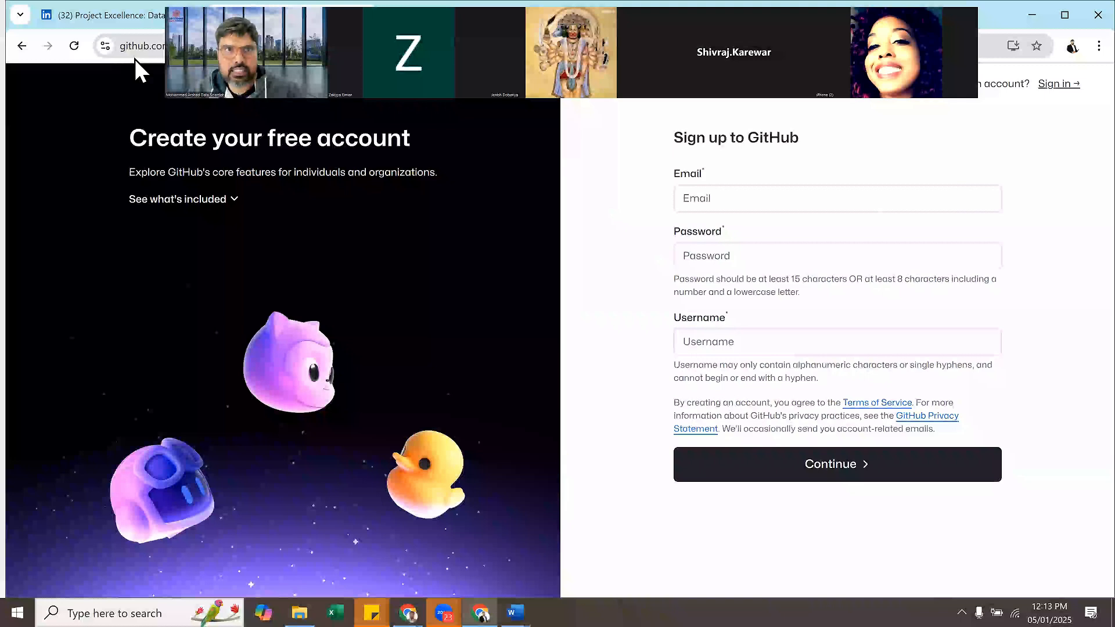
left_click(749, 205)
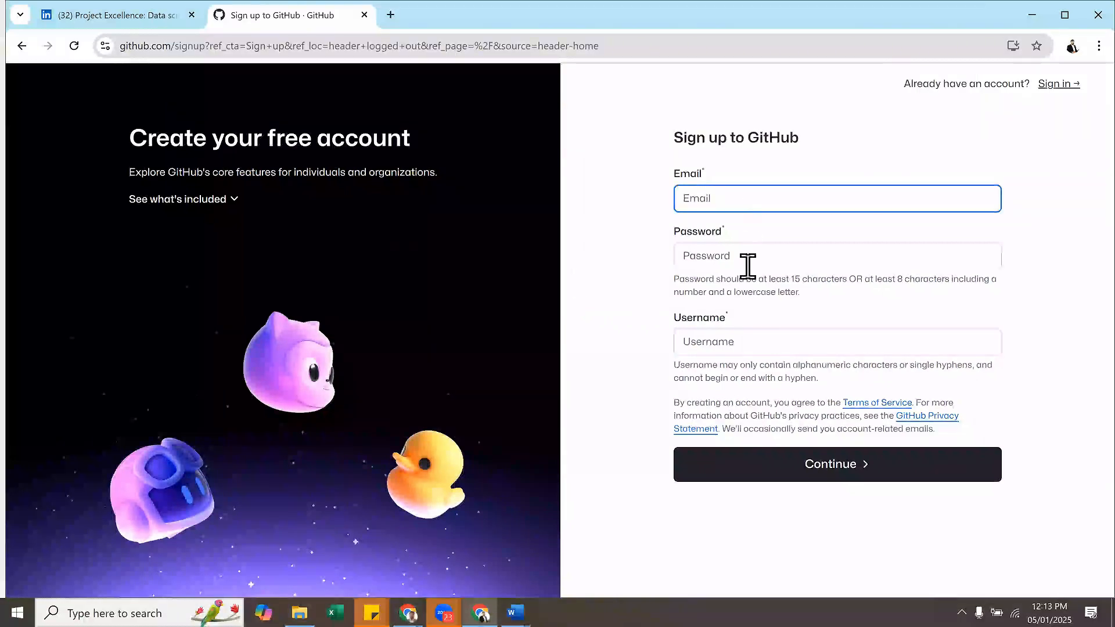
left_click(752, 343)
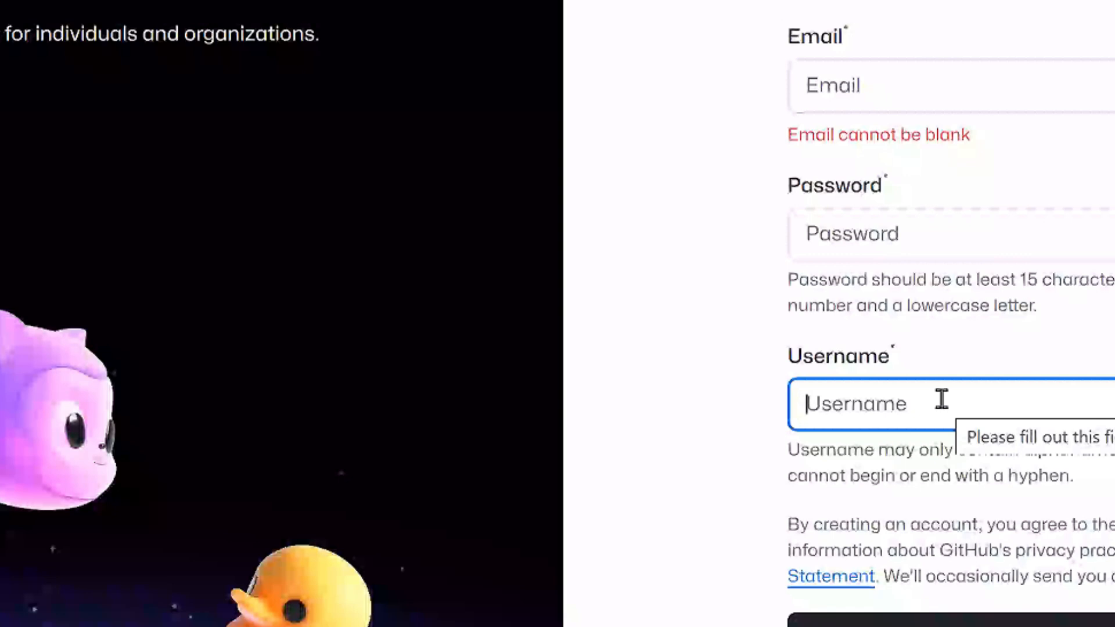
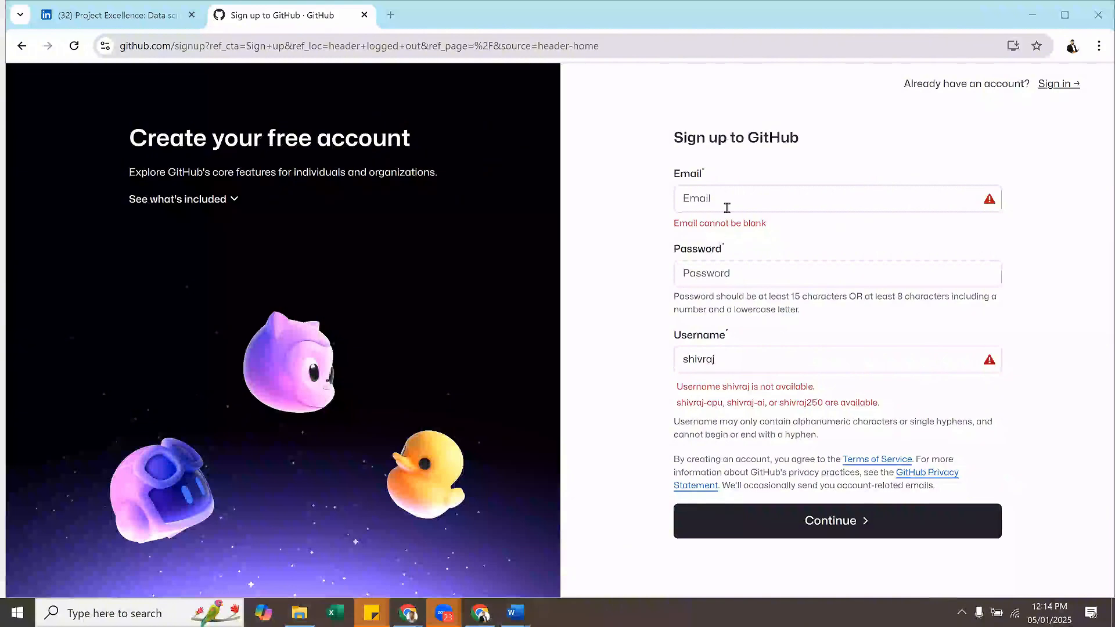
- Try a person's first name and the full name as the username, and clear the field
left_click(749, 358)
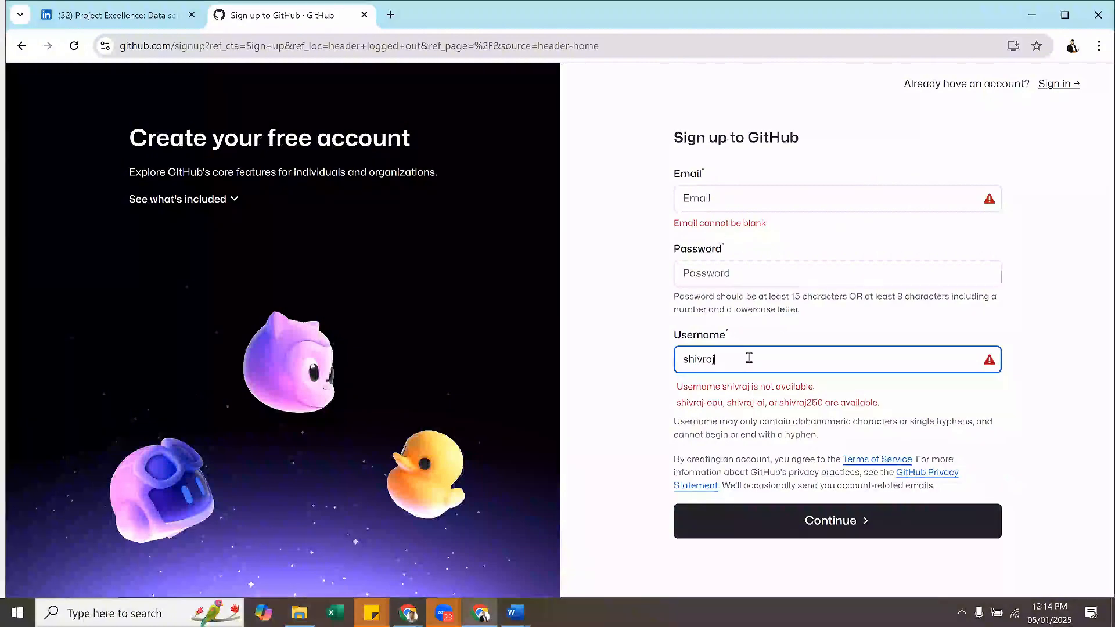
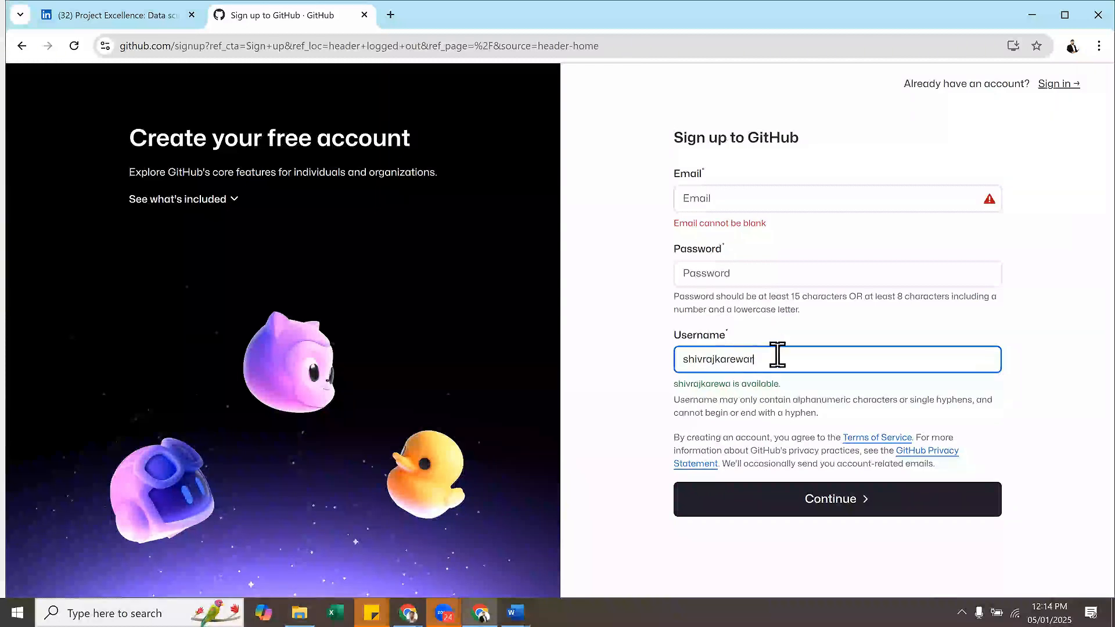
left_click_drag(777, 355, 656, 361)
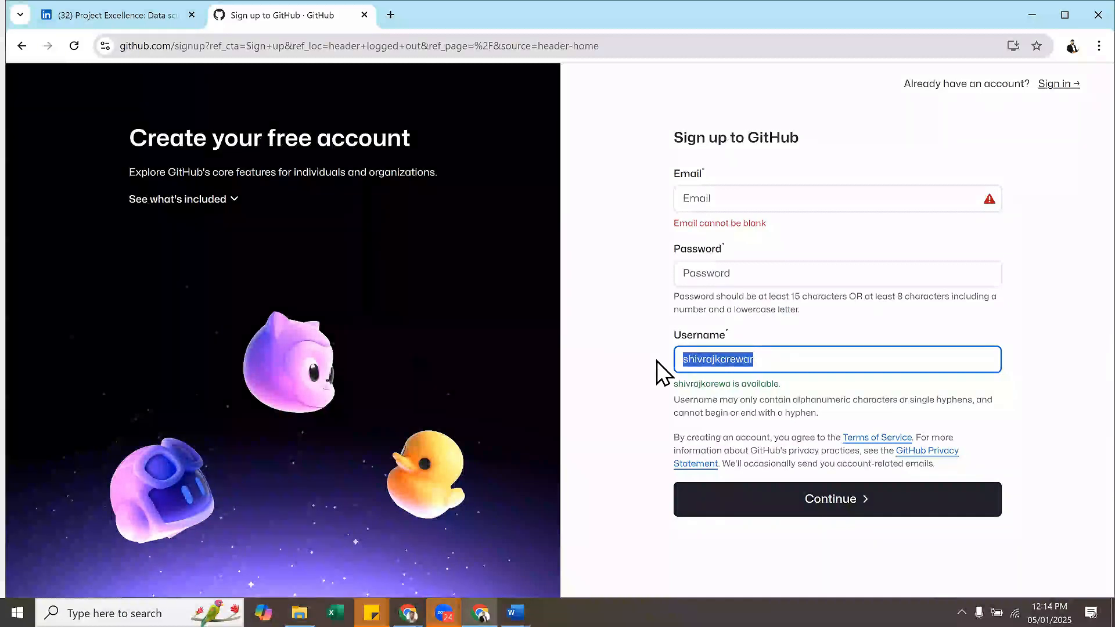
key("BackSpace")
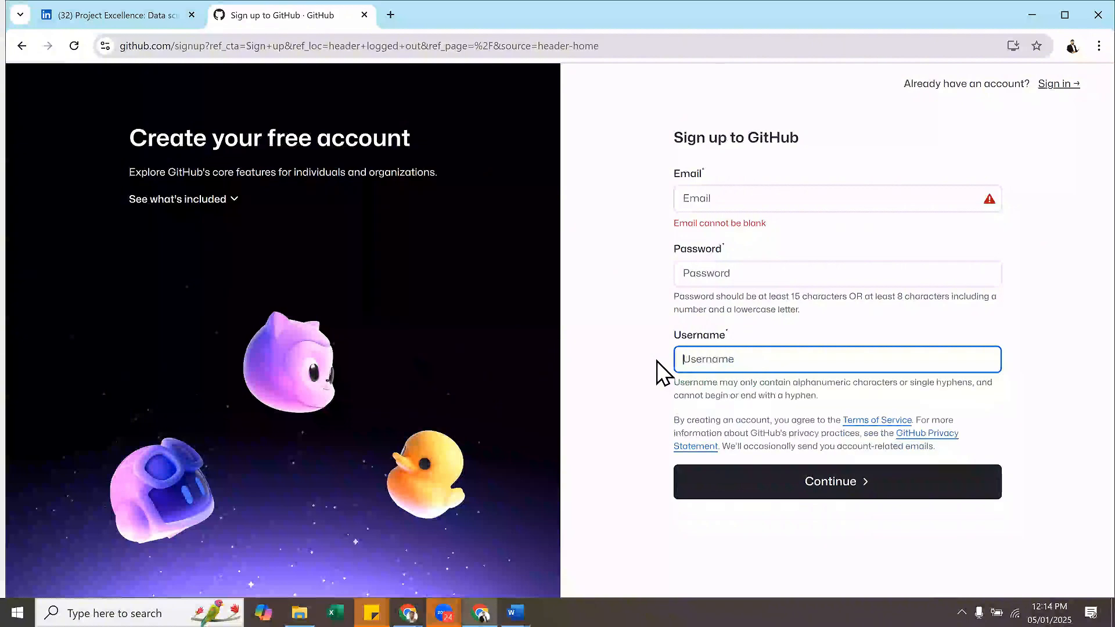
left_click(319, 45)
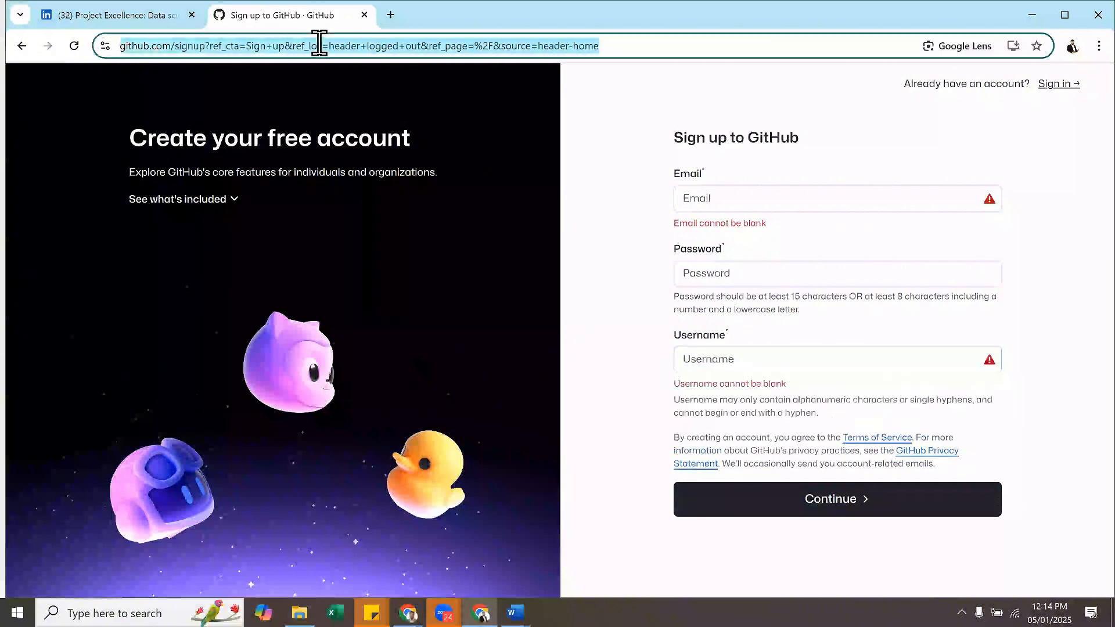
type("gith")
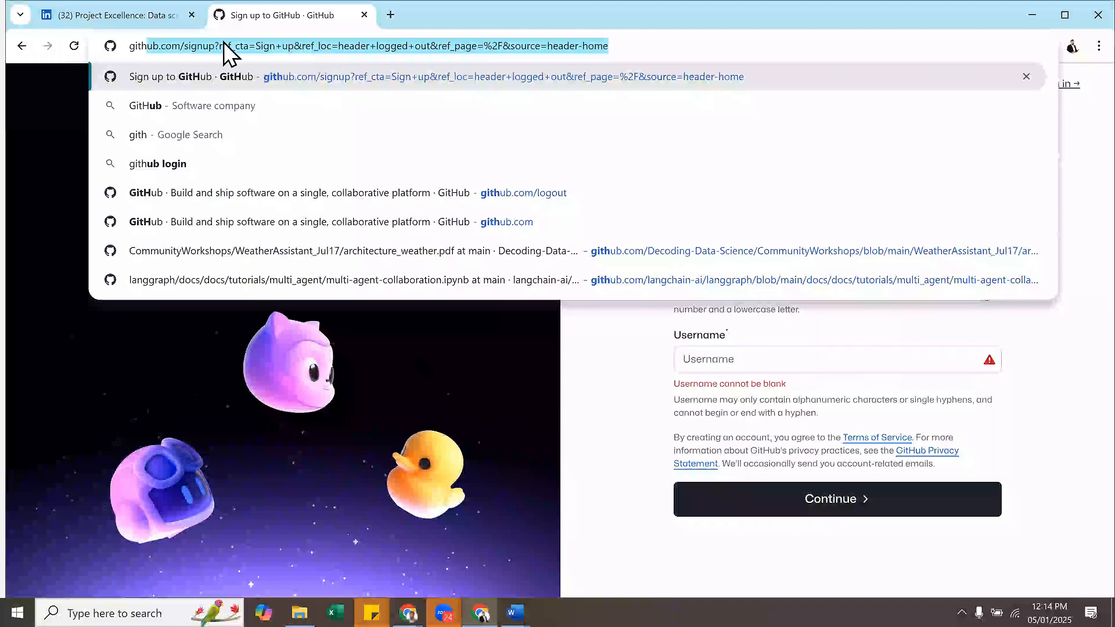
left_click_drag(184, 48, 881, 40)
key("BackSpace")
type("ar")
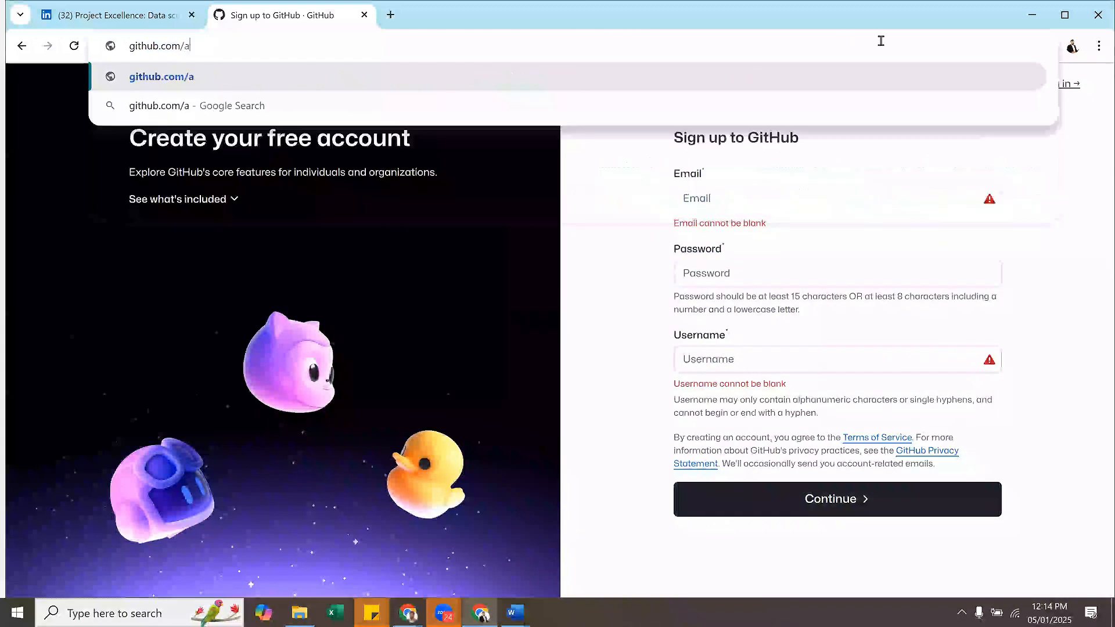
key("BackSpace")
key("BackSpace")
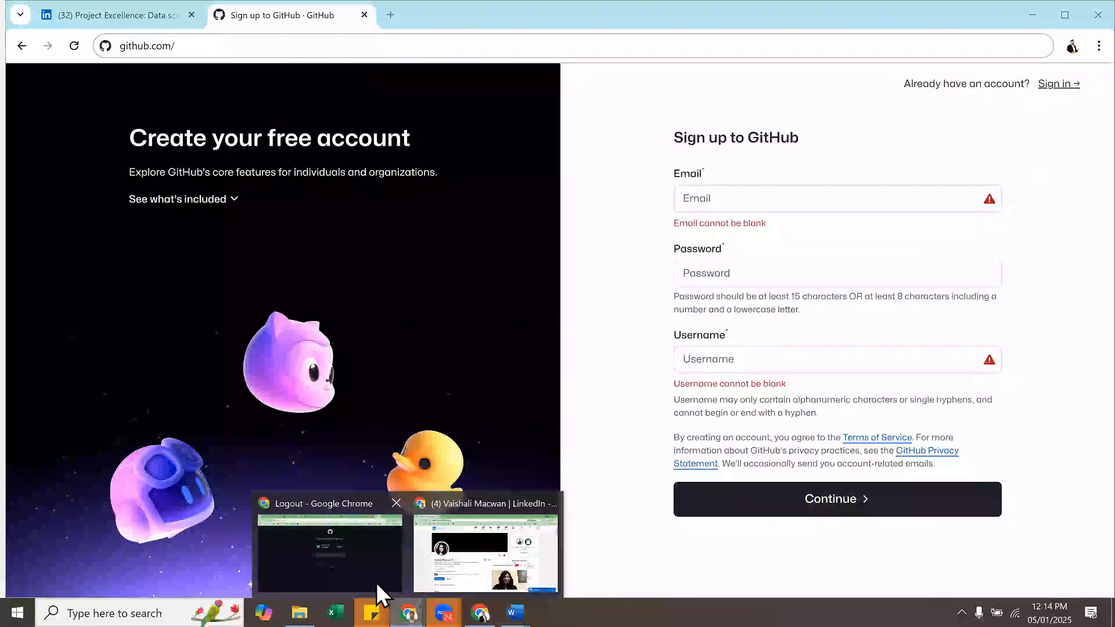
- Switch to the browser window signed in to GitHub and open that account's own profile page
left_click(376, 583)
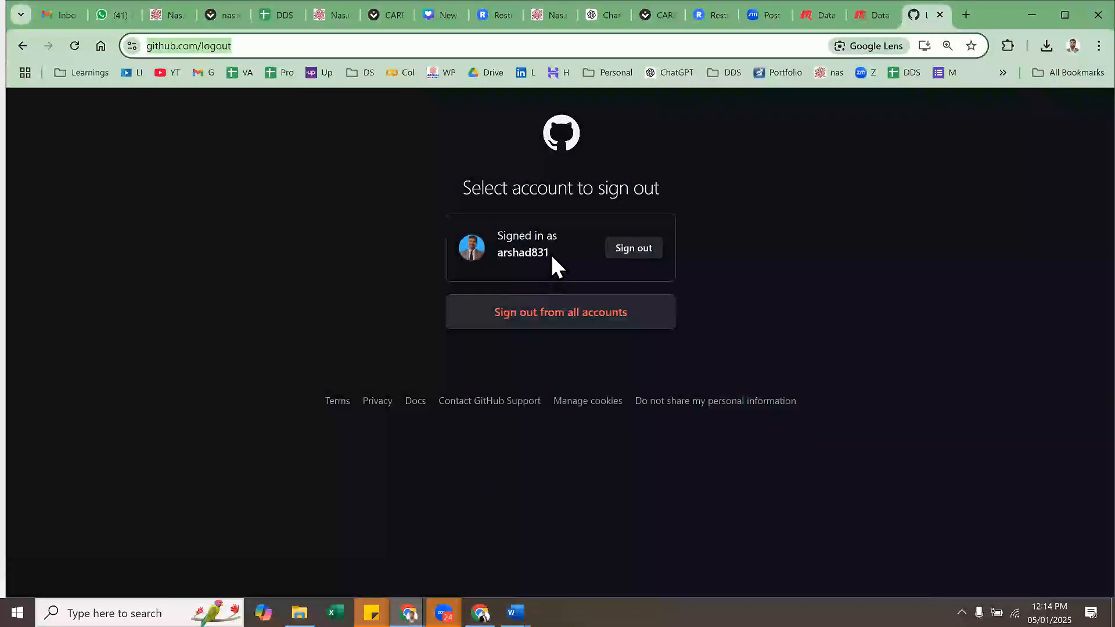
left_click_drag(552, 254, 498, 254)
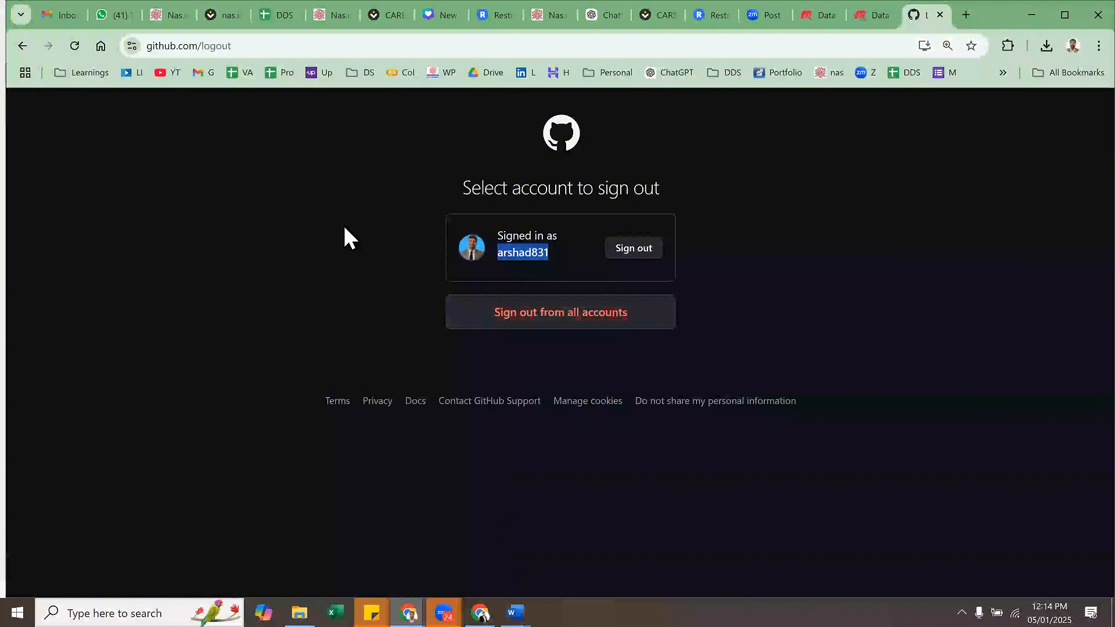
left_click(484, 47)
type("git")
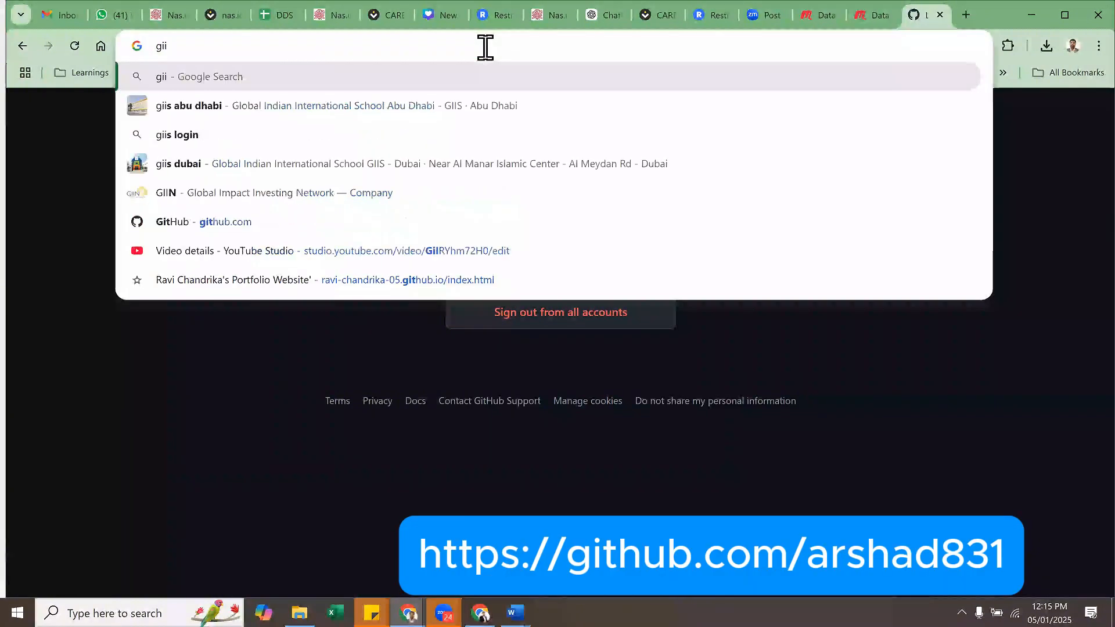
key("Right")
key("BackSpace")
key("BackSpace")
key("BackSpace")
key("BackSpace")
key("BackSpace")
key("BackSpace")
key("BackSpace")
key("BackSpace")
key("BackSpace")
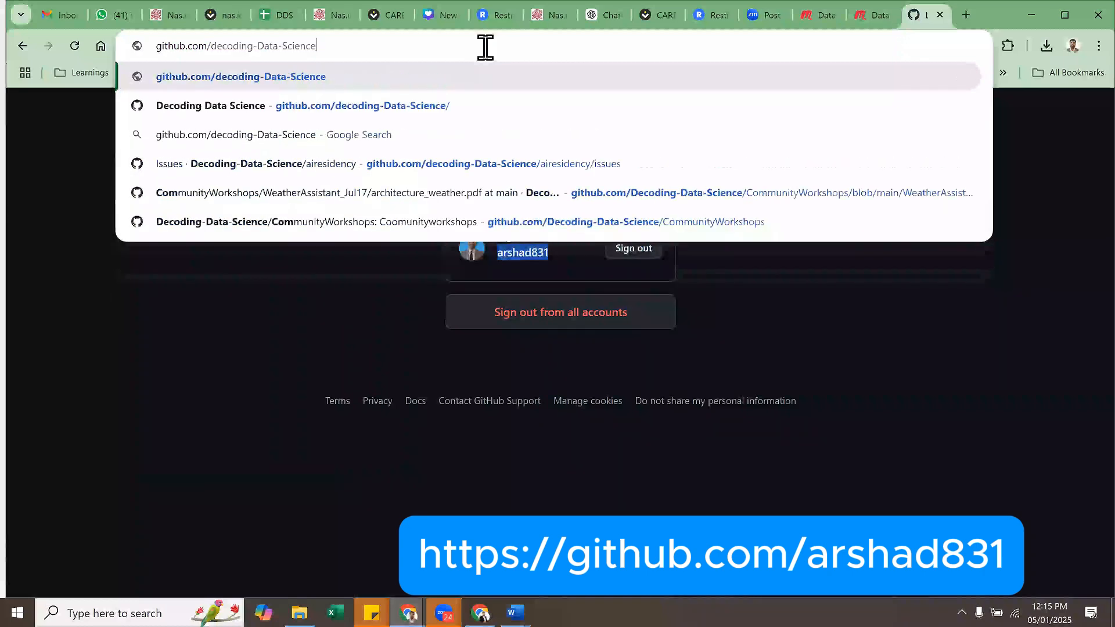
key("BackSpace")
key("BackSpace")
key("BackSpace")
key("BackSpace")
key("BackSpace")
key("BackSpace")
key("BackSpace")
key("BackSpace")
key("BackSpace")
key("BackSpace")
key("BackSpace")
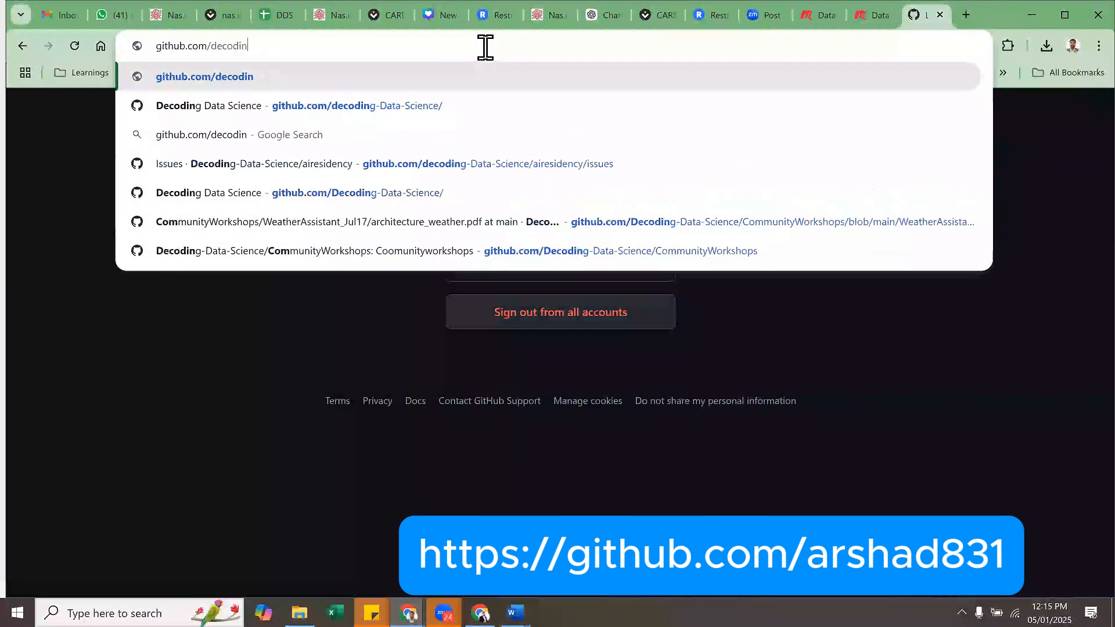
key("BackSpace")
key("BackSpace")
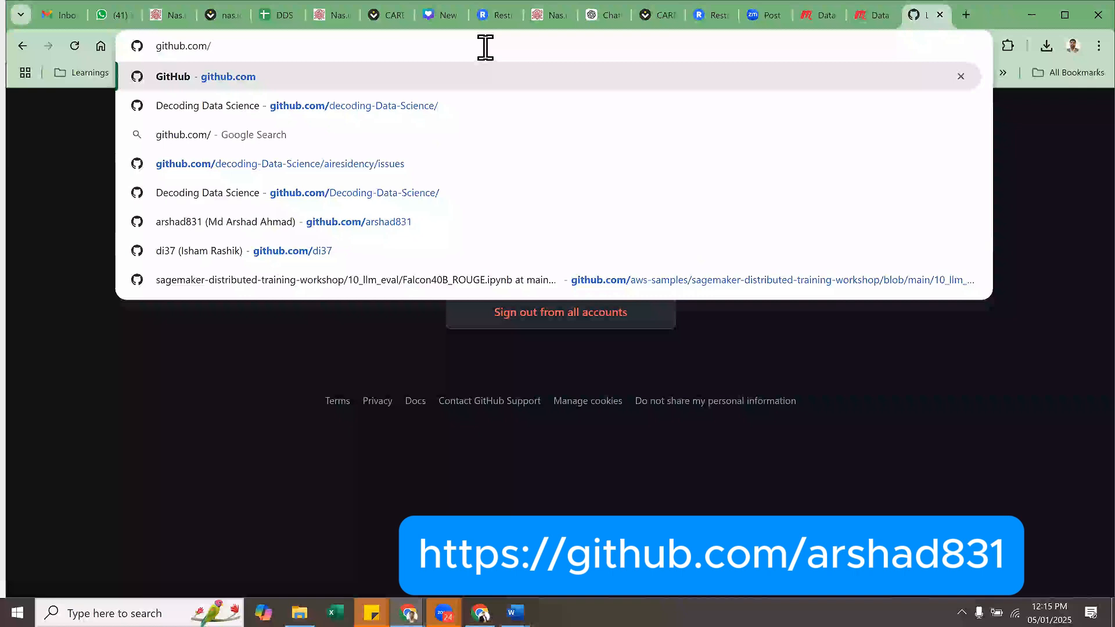
key("Down")
key("Down")
key("Down")
key("Down")
key("Down")
key("Return")
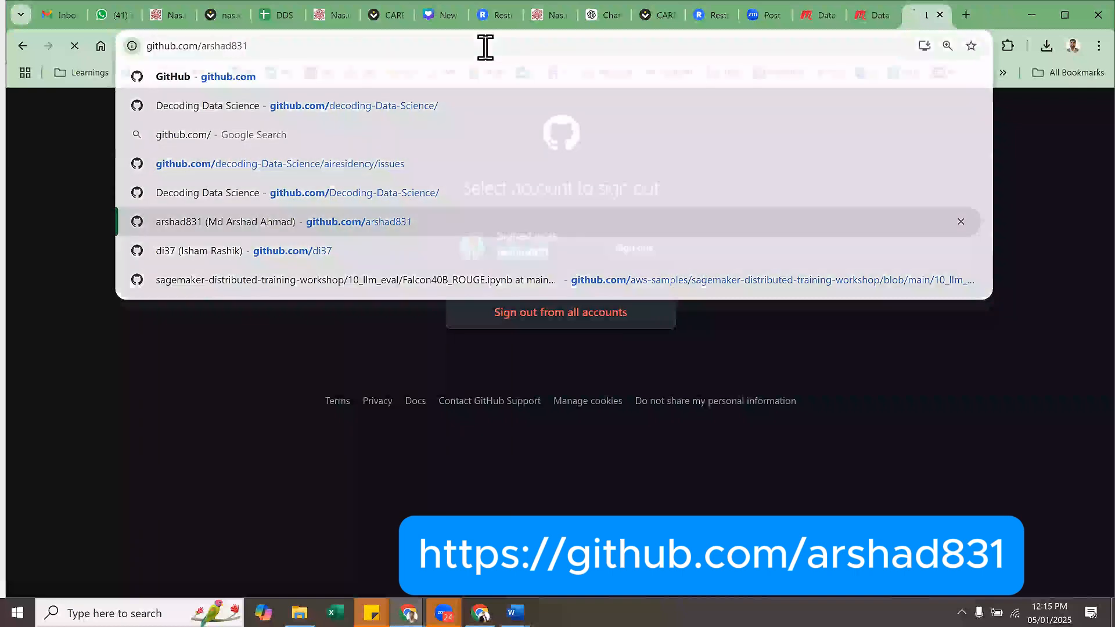
- Examine the profile page's web address, highlighting the username part and the full URL
left_click(298, 47)
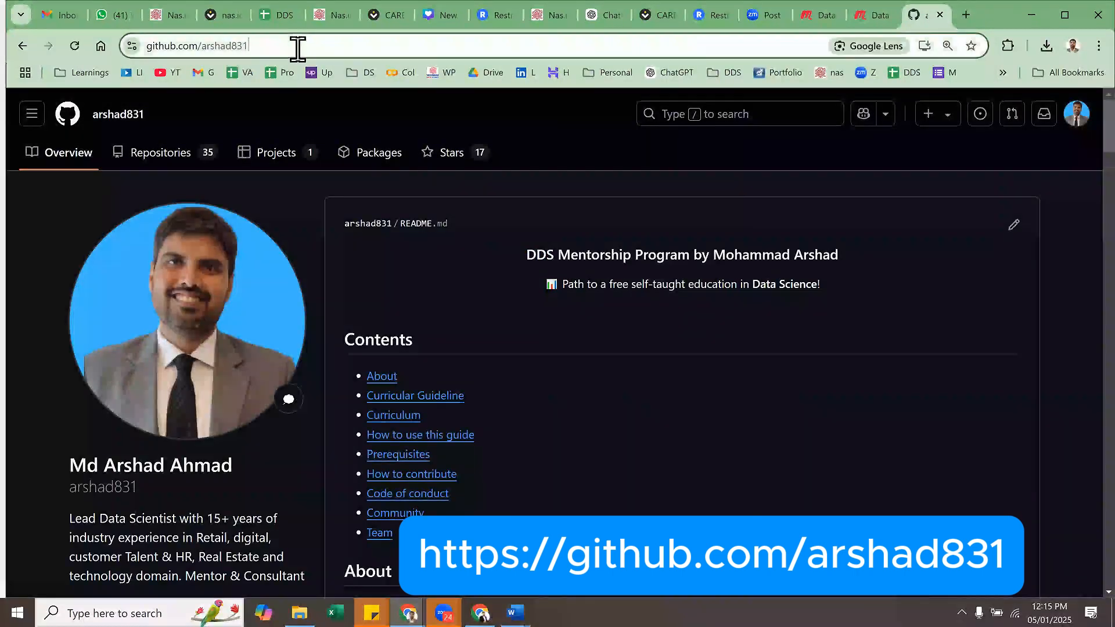
left_click(241, 54)
double_click(246, 52)
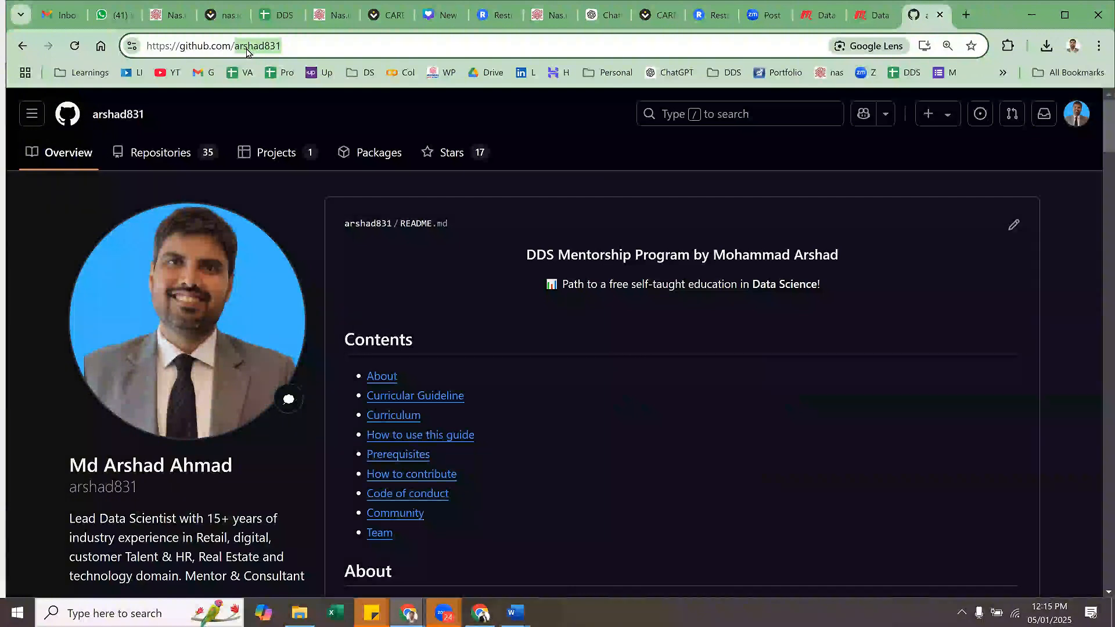
triple_click(246, 51)
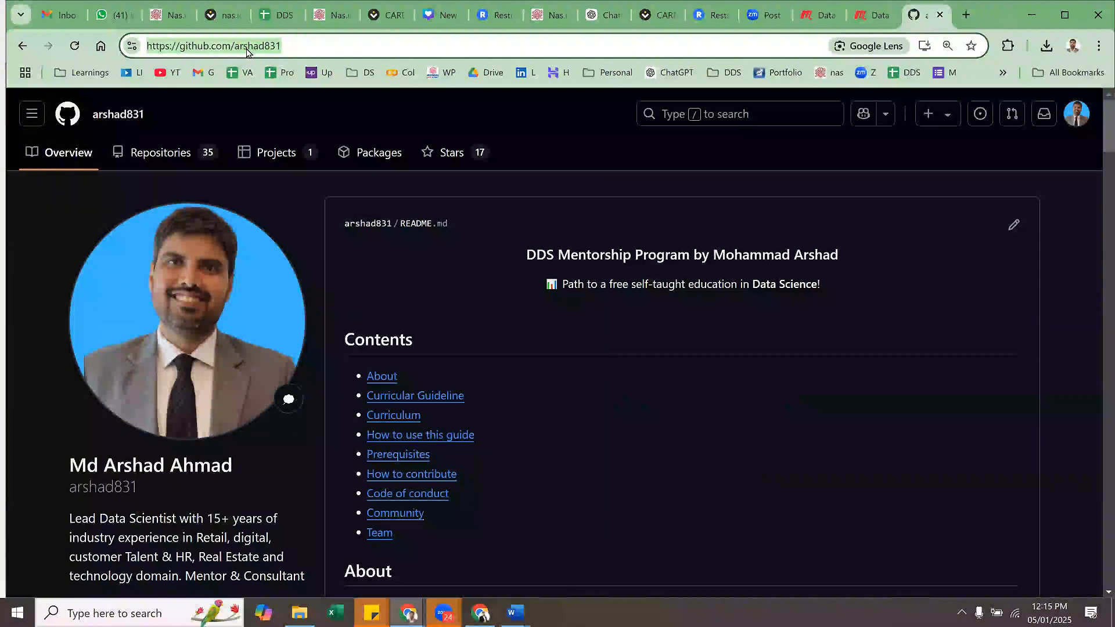
- Return to the sign-up window and try to continue with the account form left blank
key("alt+Tab")
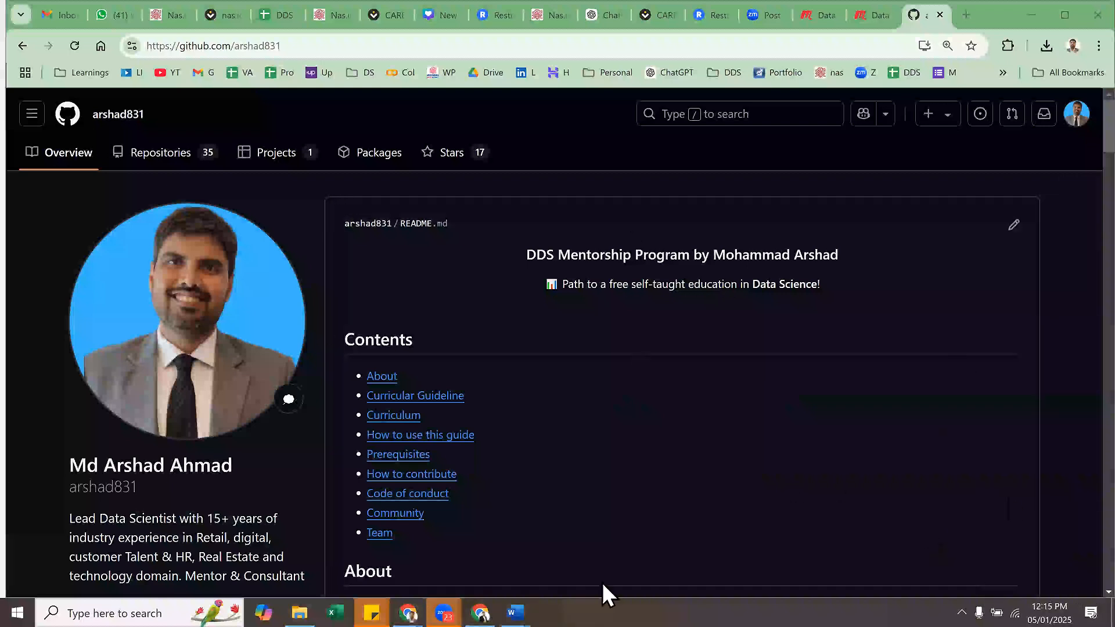
left_click(479, 583)
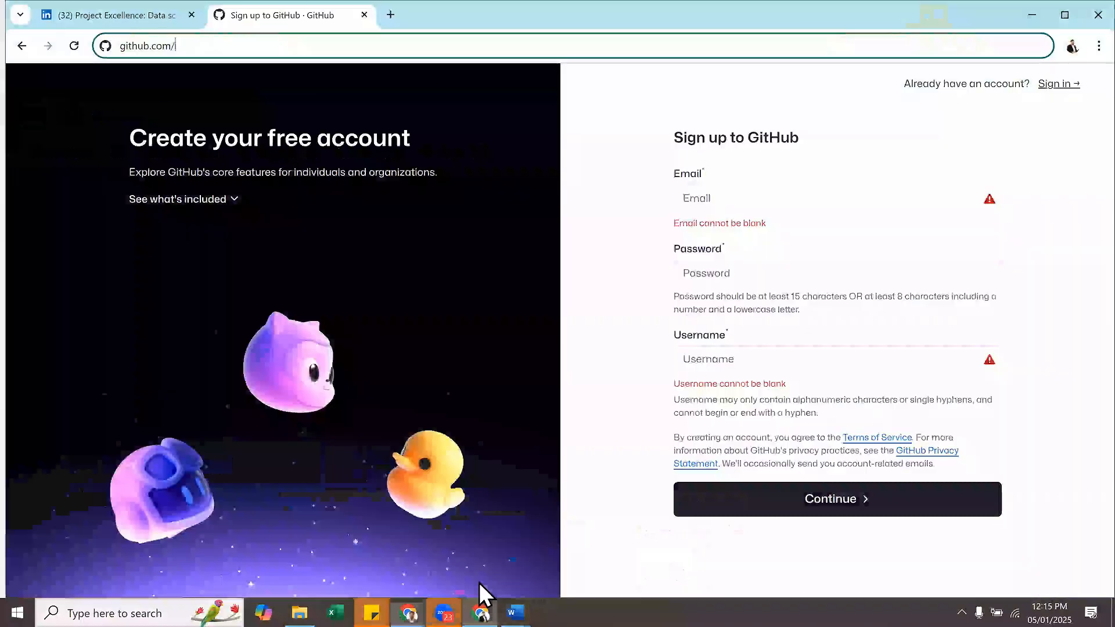
left_click(848, 508)
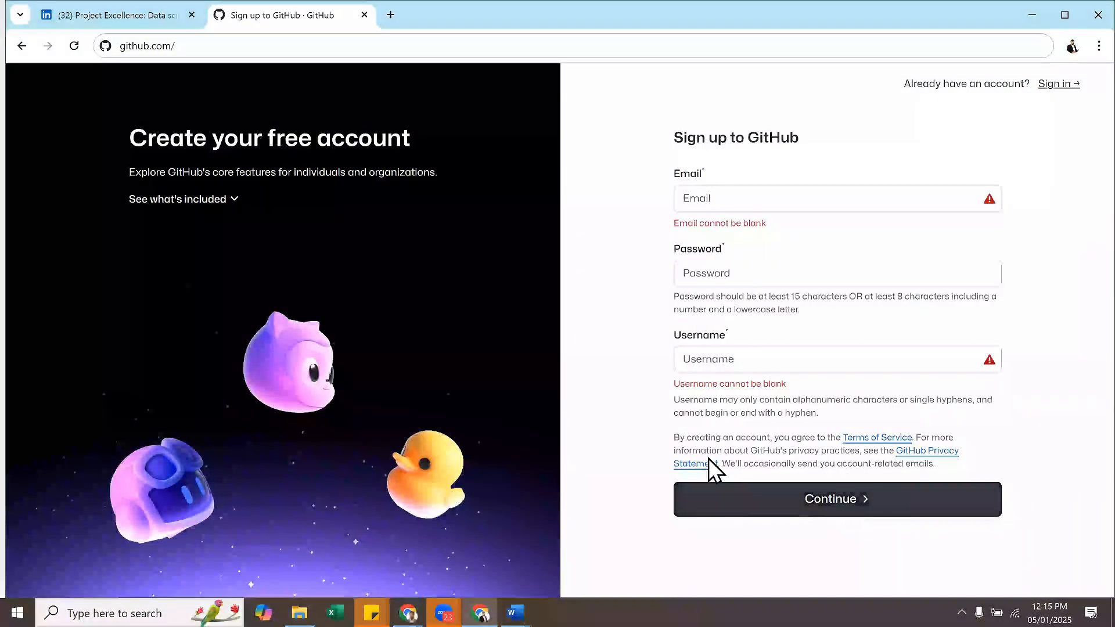
left_click(736, 514)
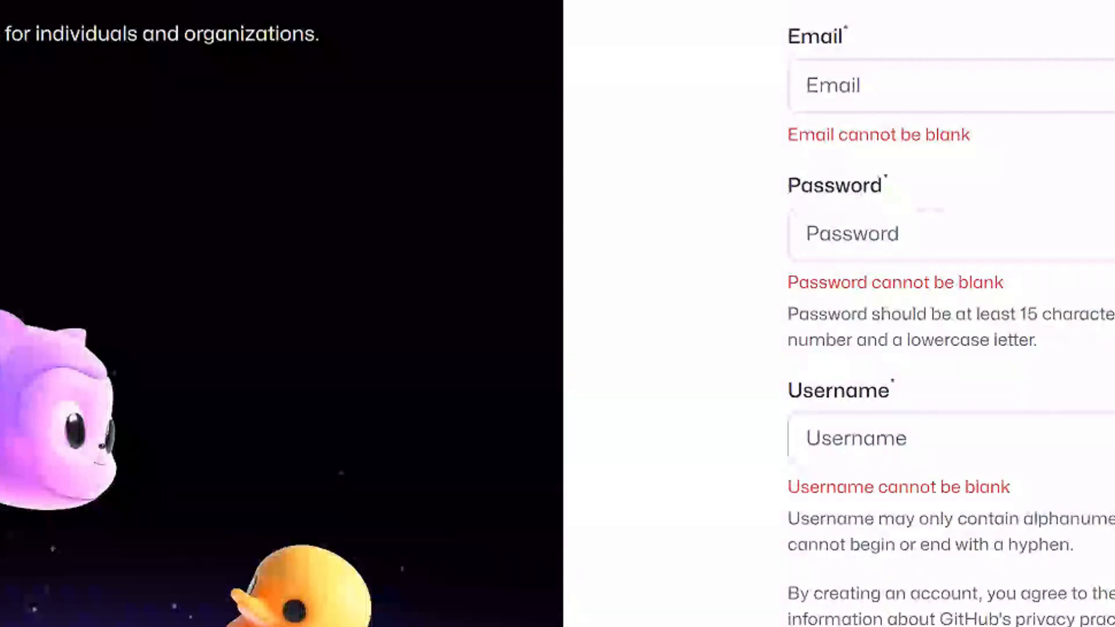
left_click(952, 86)
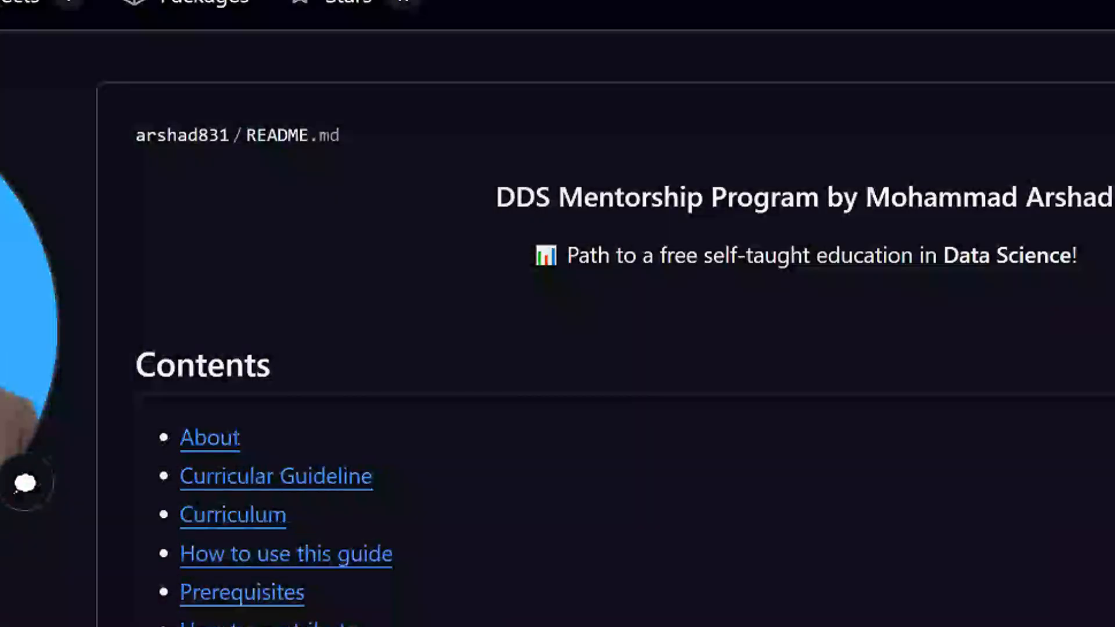
- Open github.com in the signed-in browser window and close the account menu
key("BackSpace")
key("Return")
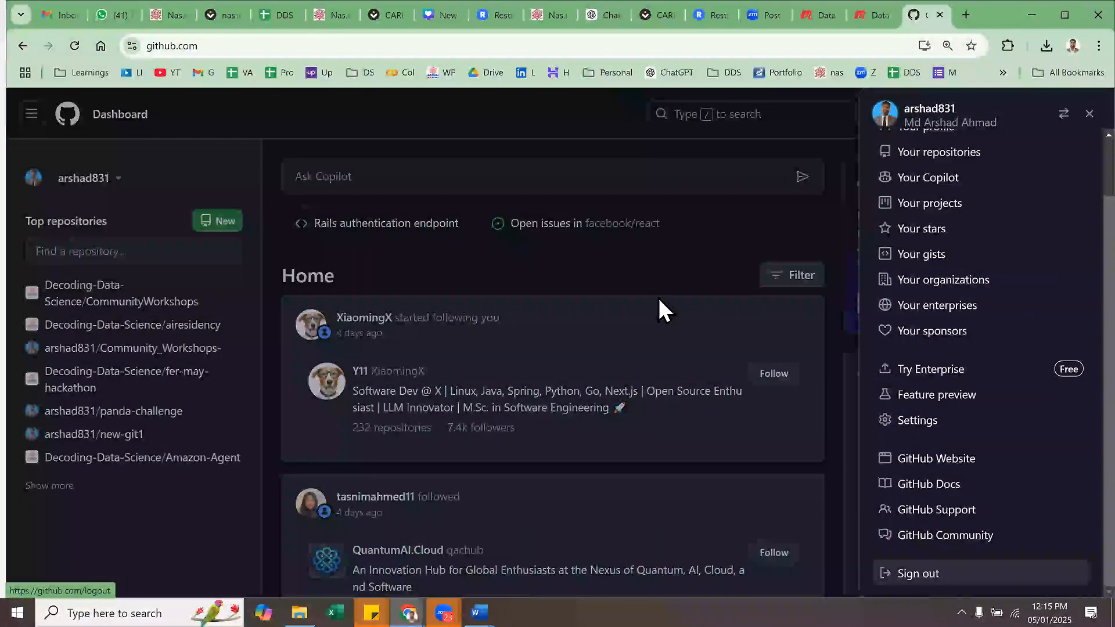
left_click(706, 325)
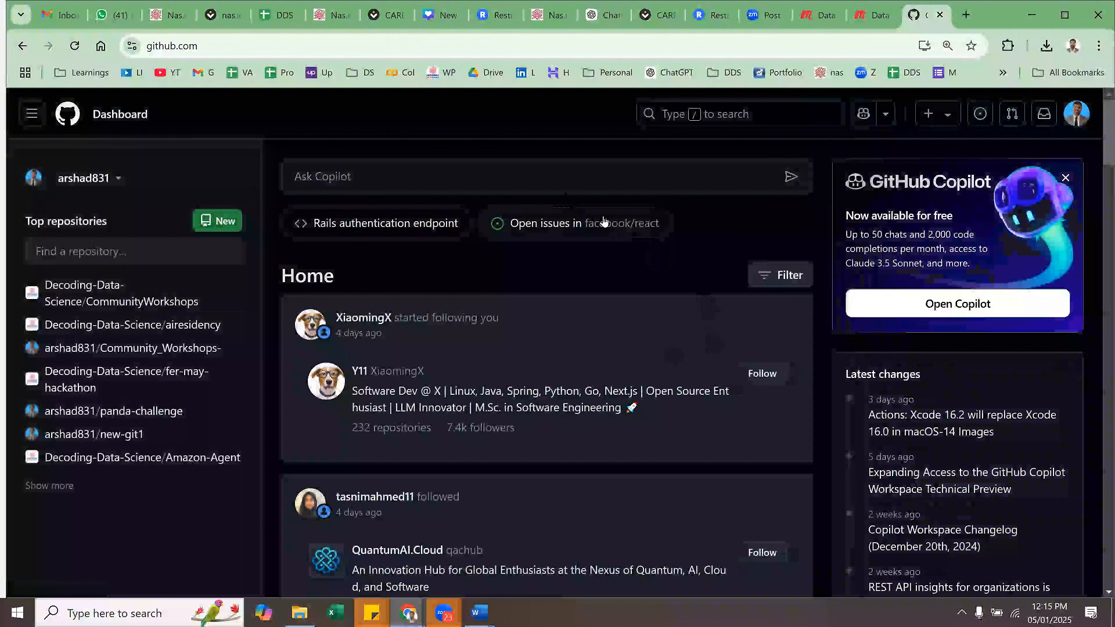
- Open Home from the GitHub navigation and look through the dashboard feed and trending repositories
left_click(31, 120)
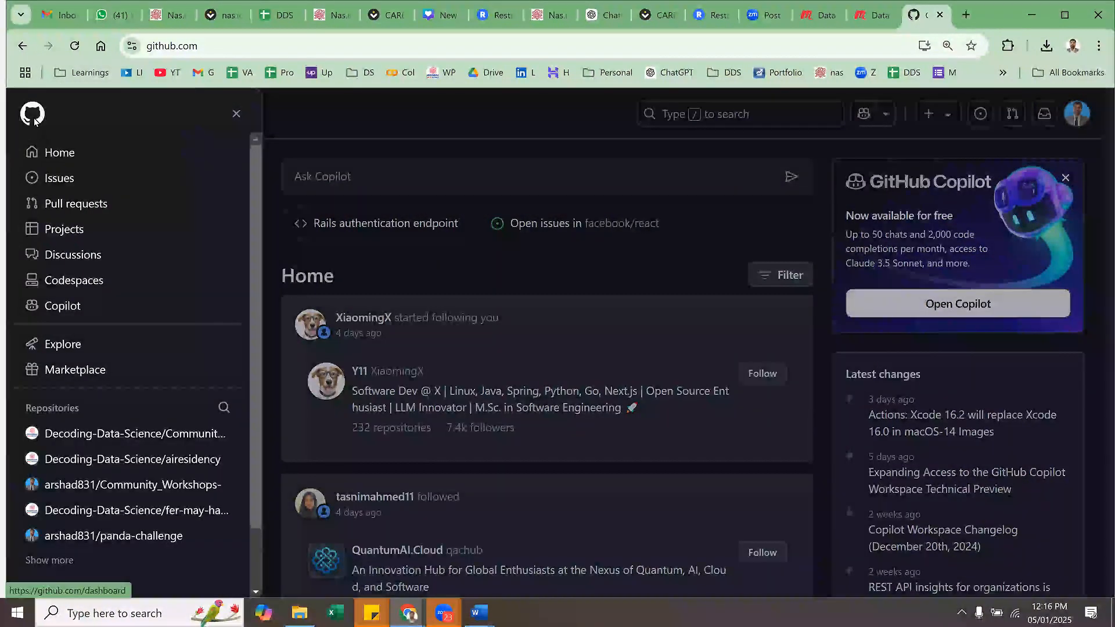
left_click(89, 154)
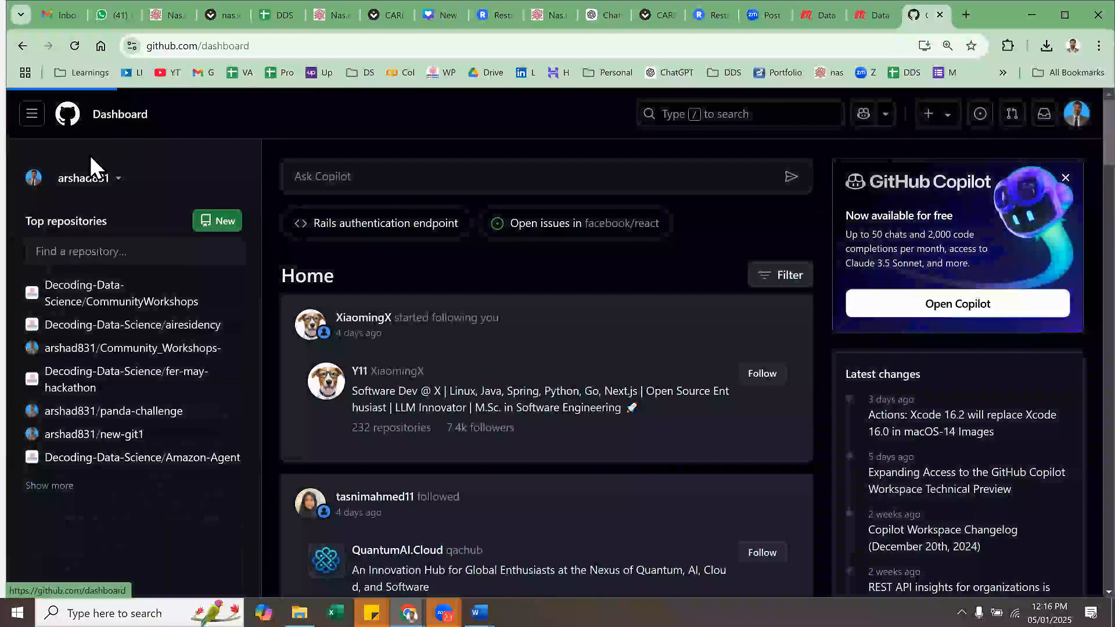
scroll(523, 305, "down", 1)
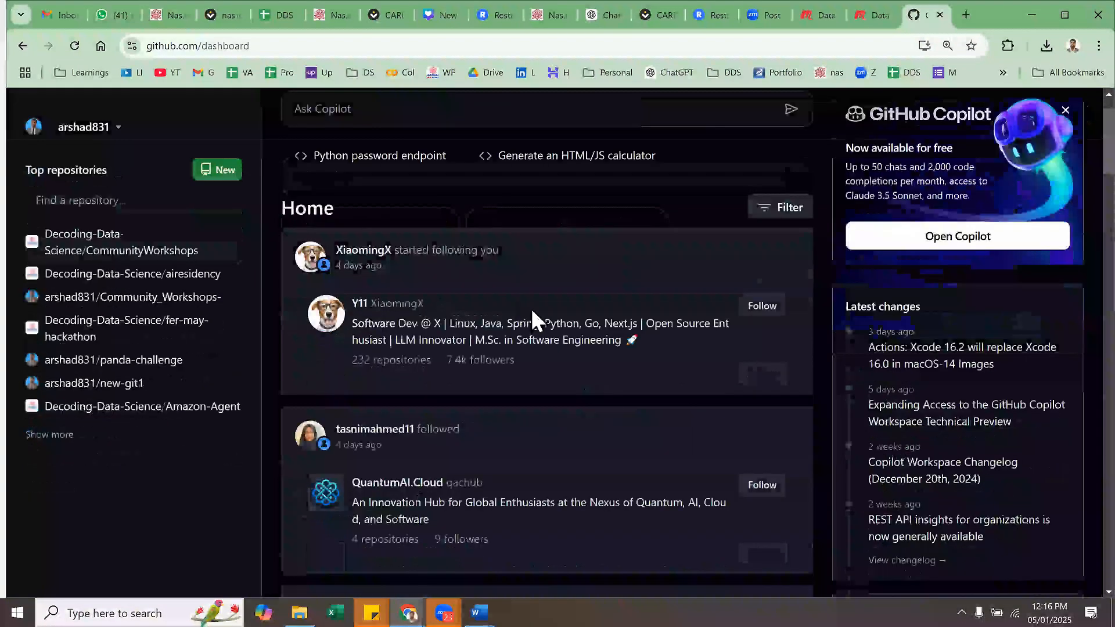
scroll(716, 340, "up", 1)
scroll(716, 342, "down", 4)
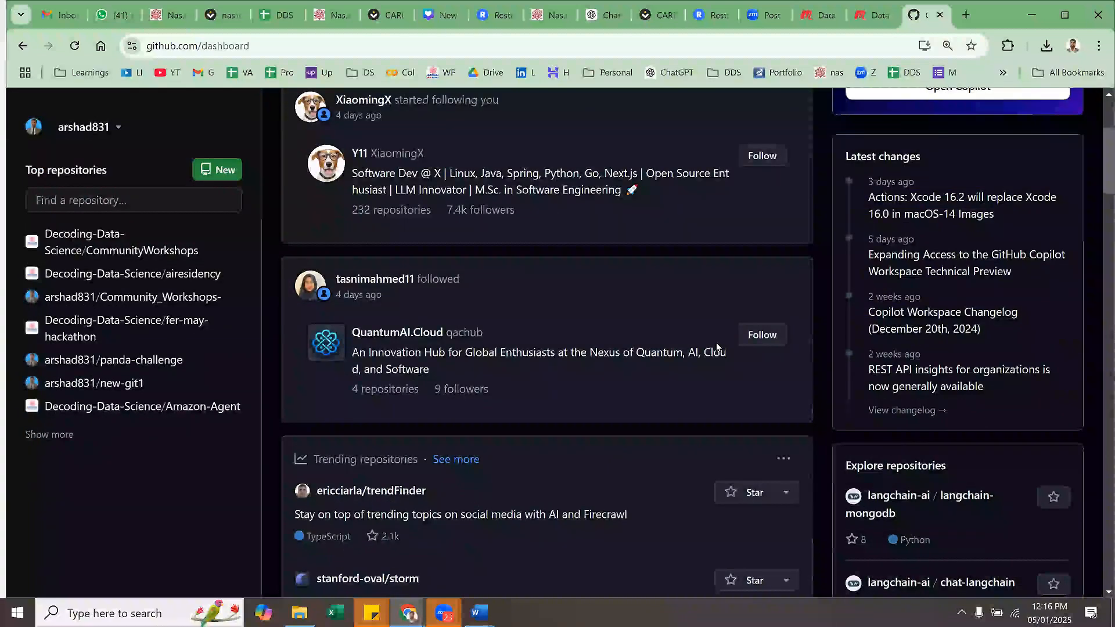
- Look through the dashboard context list and the global navigation, and choose the personal account as dashboard context
scroll(435, 378, "up", 4)
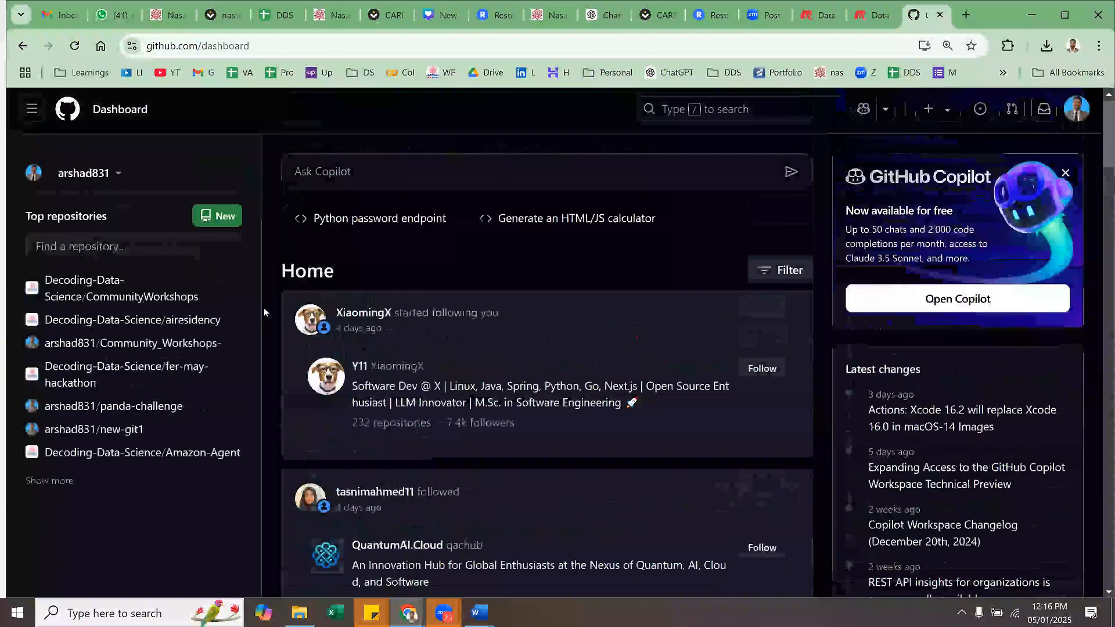
left_click(109, 180)
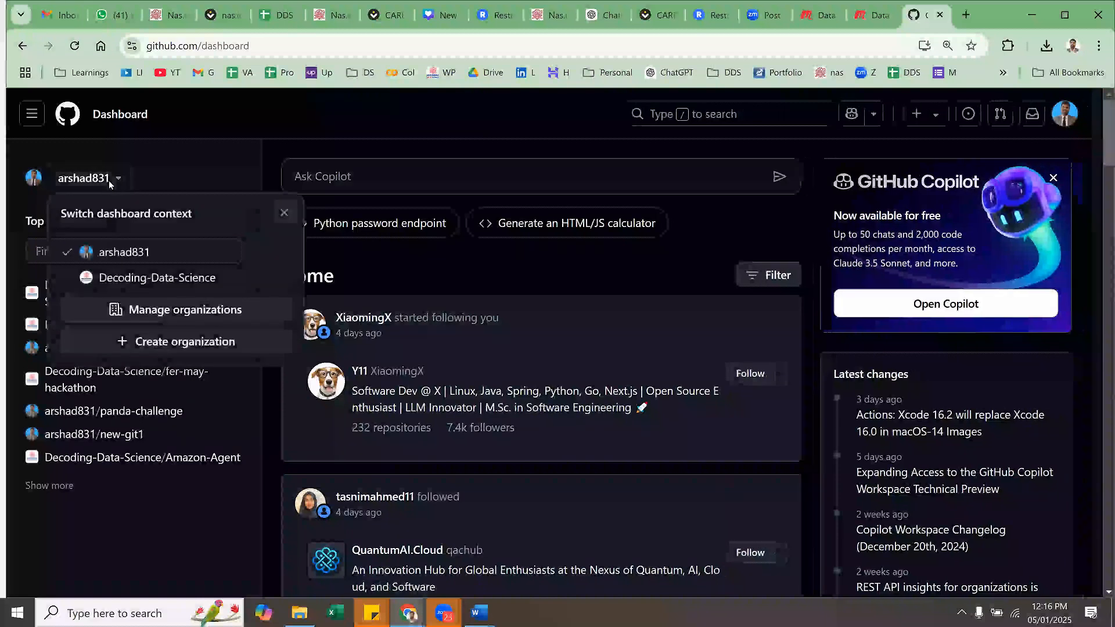
left_click(34, 119)
left_click(33, 118)
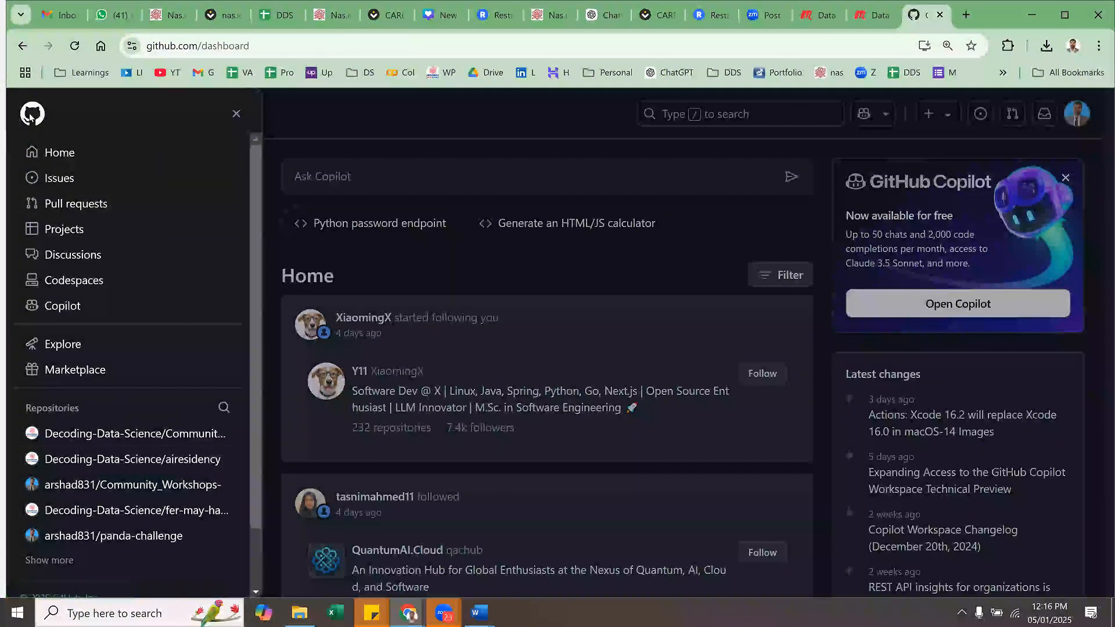
left_click(496, 124)
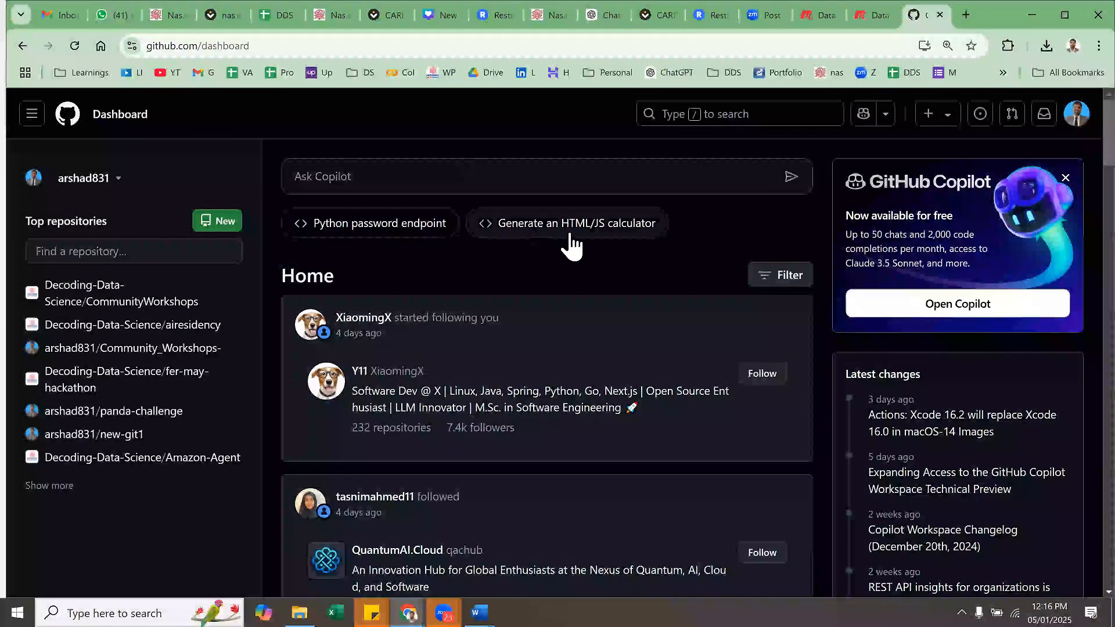
left_click(109, 180)
left_click(113, 251)
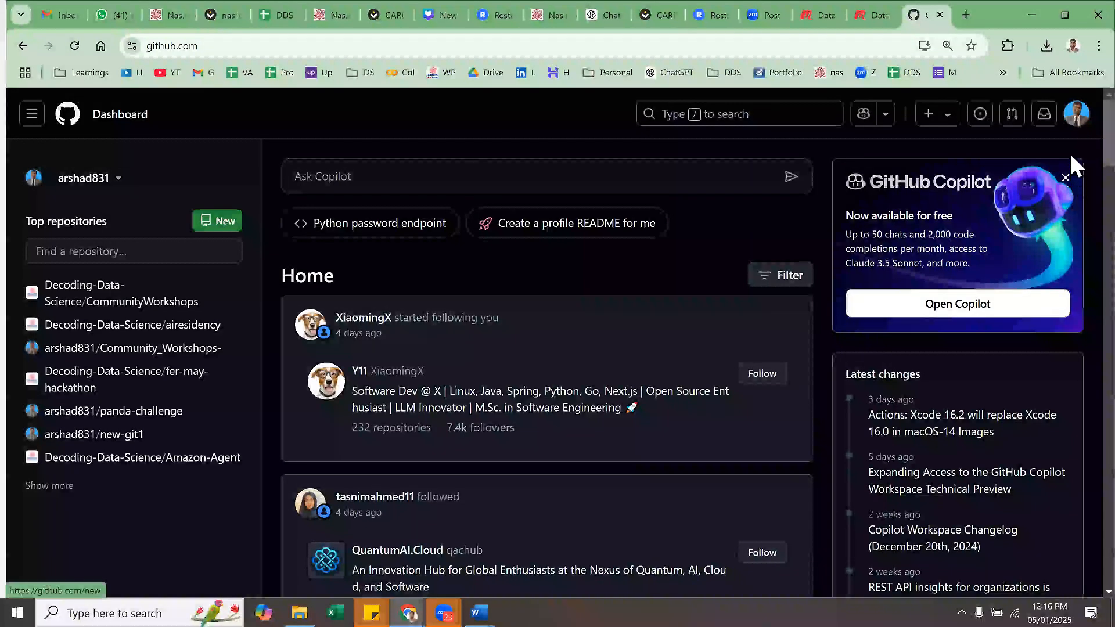
- Open the personal profile for editing and set the company to Decoding Data Science and the location to Dubai
left_click(1077, 115)
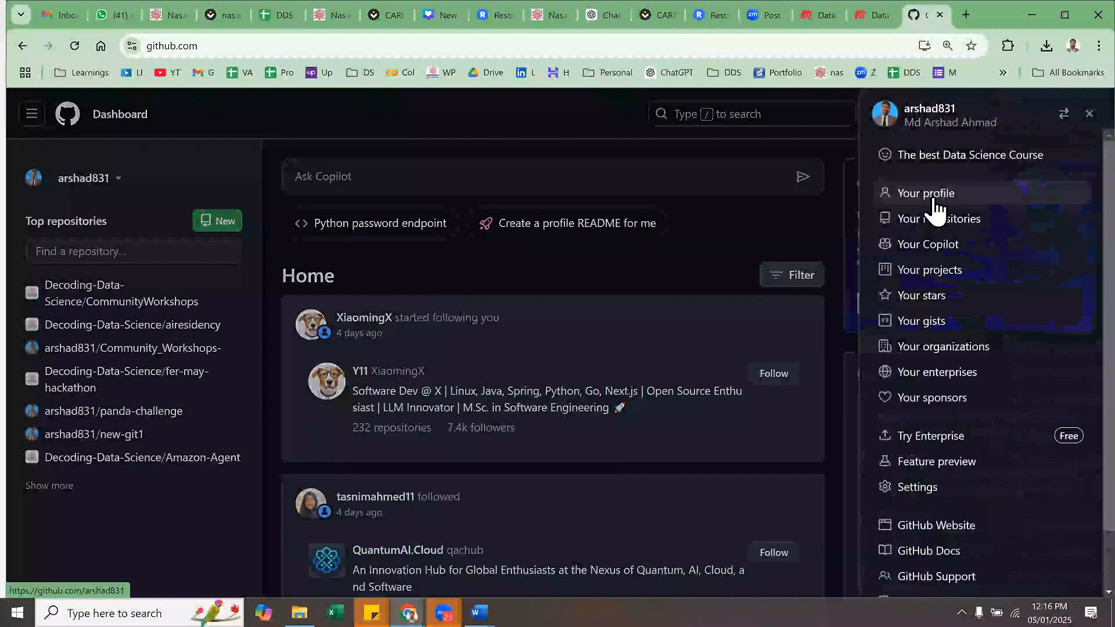
left_click(933, 200)
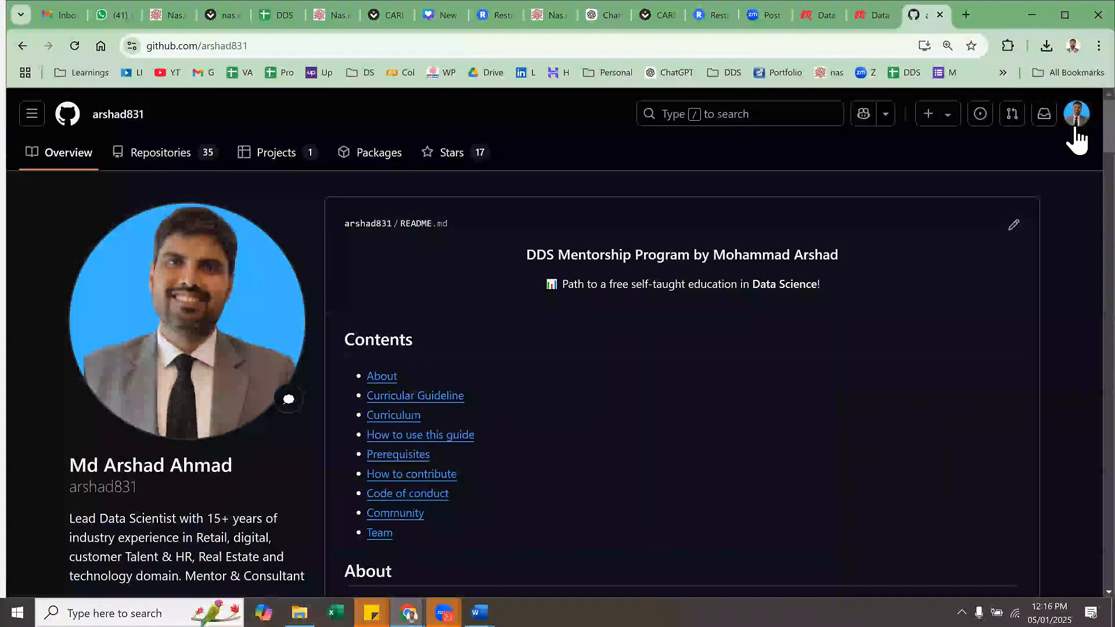
scroll(153, 284, "down", 4)
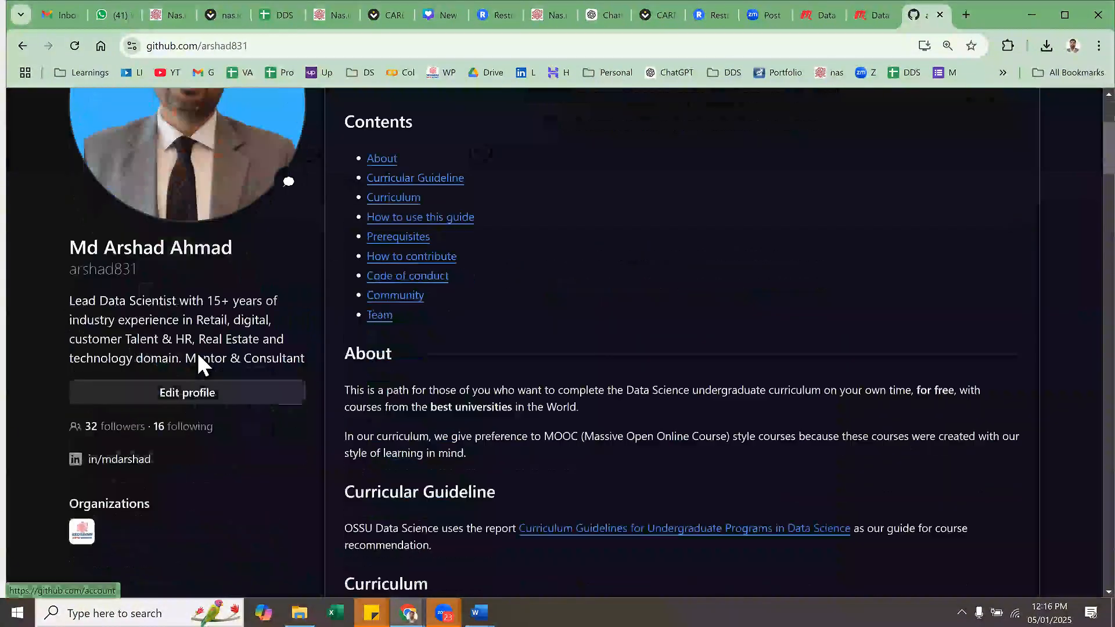
left_click(177, 392)
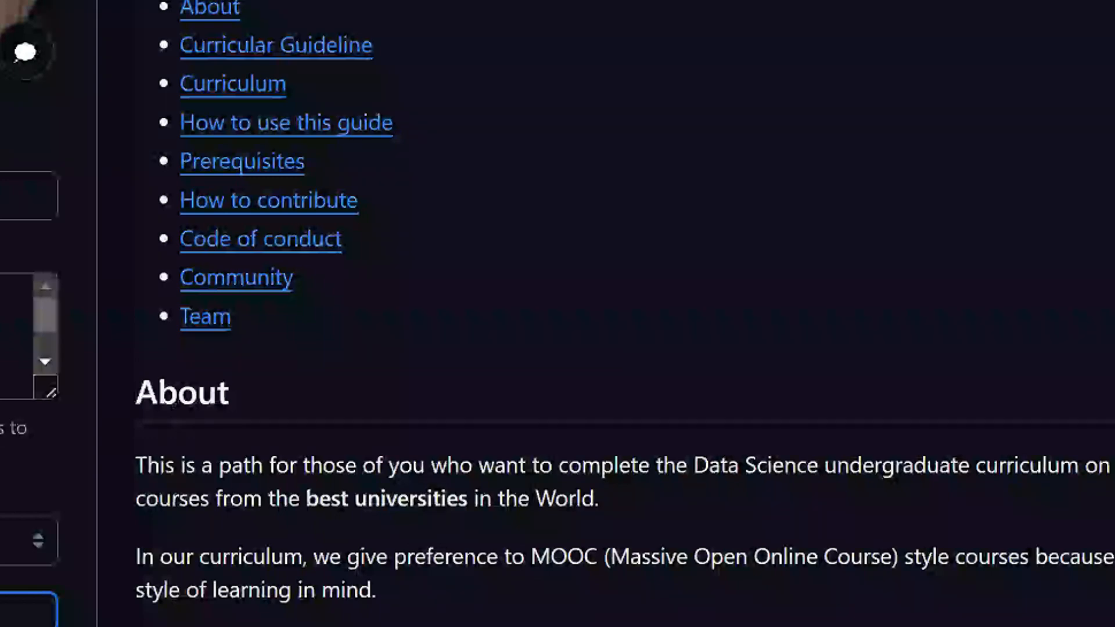
key("Tab")
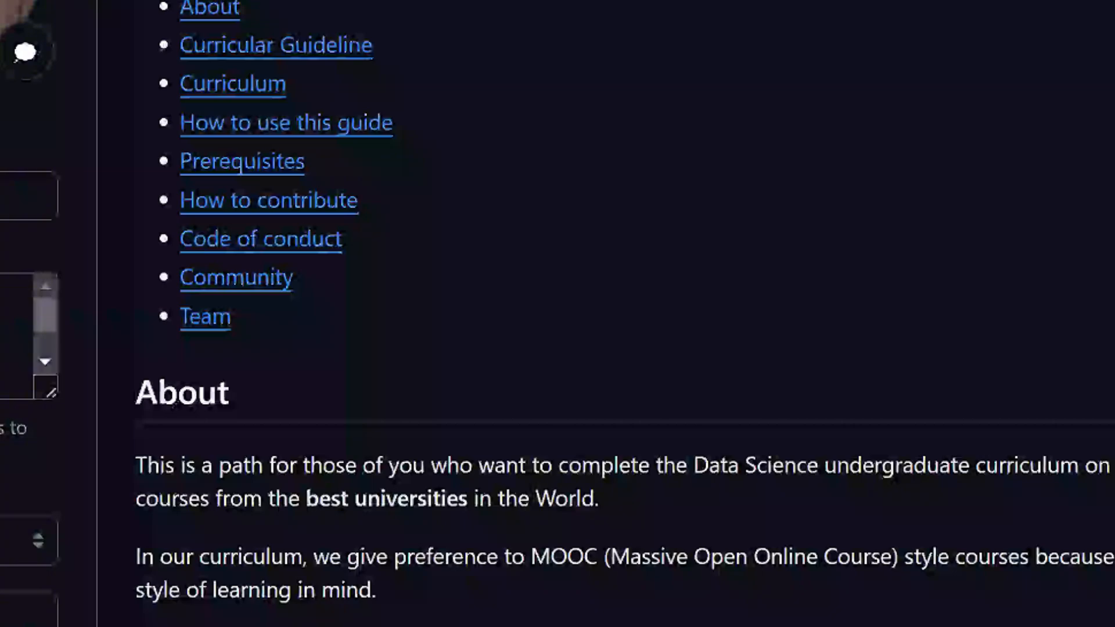
- Set the profile's website to DecodingDataScience.com by copying the company name, removing its spaces and adding .com
triple_click(166, 466)
key("ctrl+c")
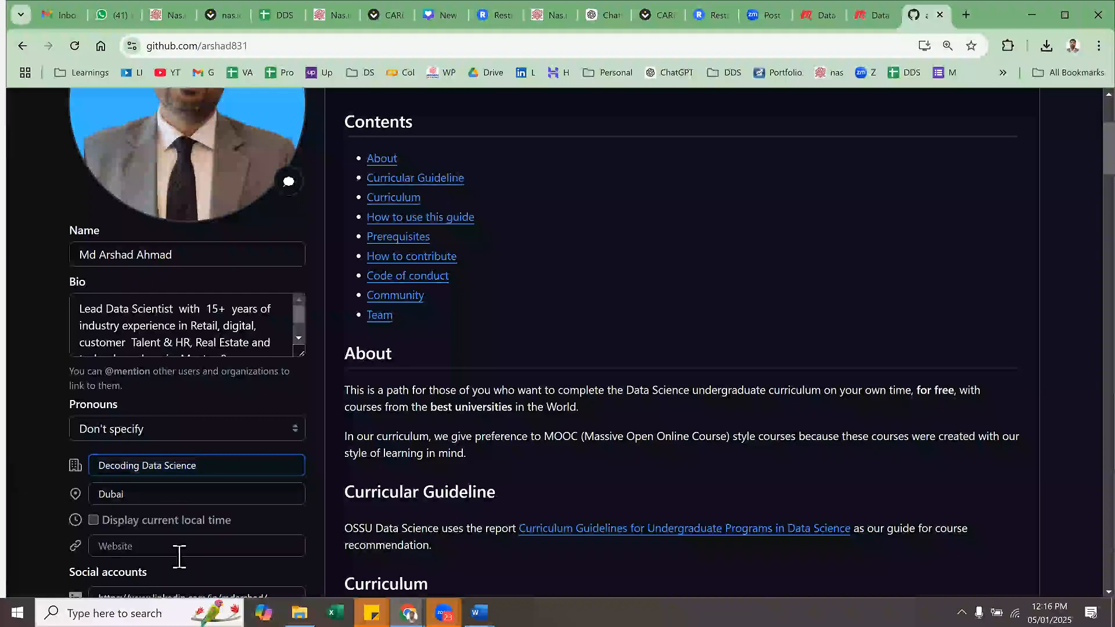
left_click(174, 547)
key("ctrl+v")
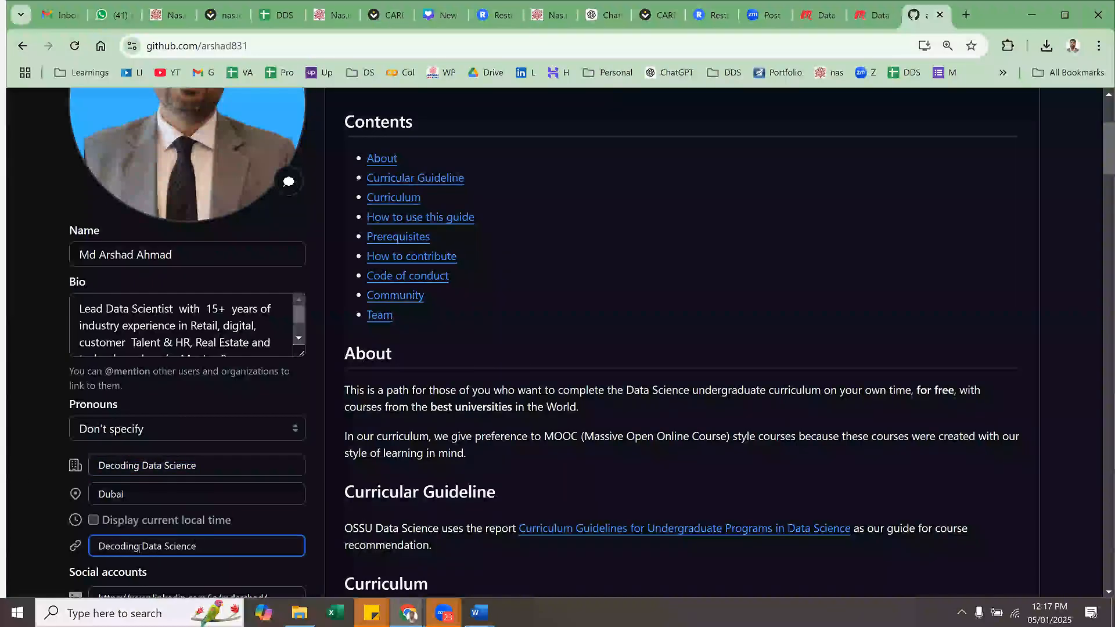
left_click(139, 548)
key("BackSpace")
left_click(160, 549)
key("BackSpace")
key("Right")
key("Right")
key("Right")
key("Right")
key("Right")
type(".com")
left_click(9, 522)
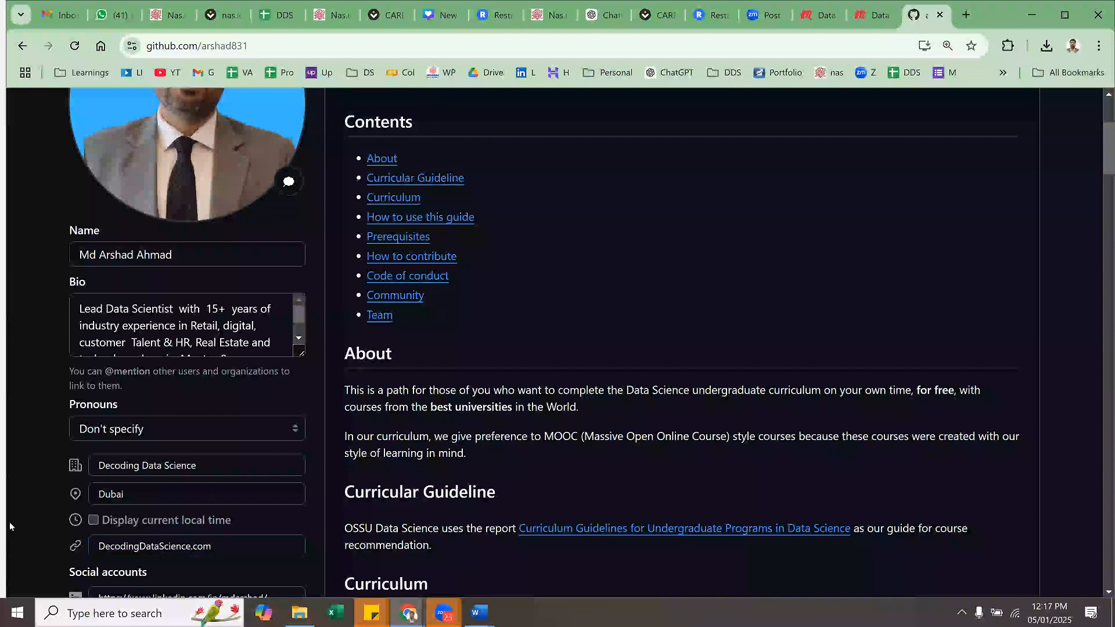
- Save the profile changes and review the company, location and website entries on the profile page
scroll(150, 523, "down", 1)
scroll(244, 517, "down", 1)
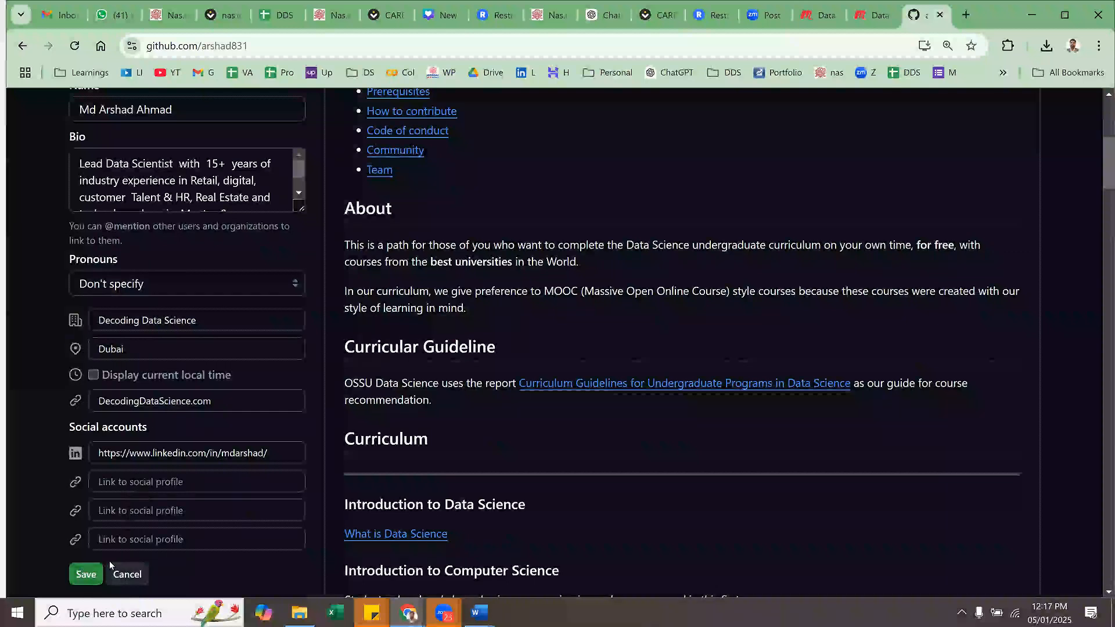
left_click(90, 574)
scroll(125, 463, "up", 4)
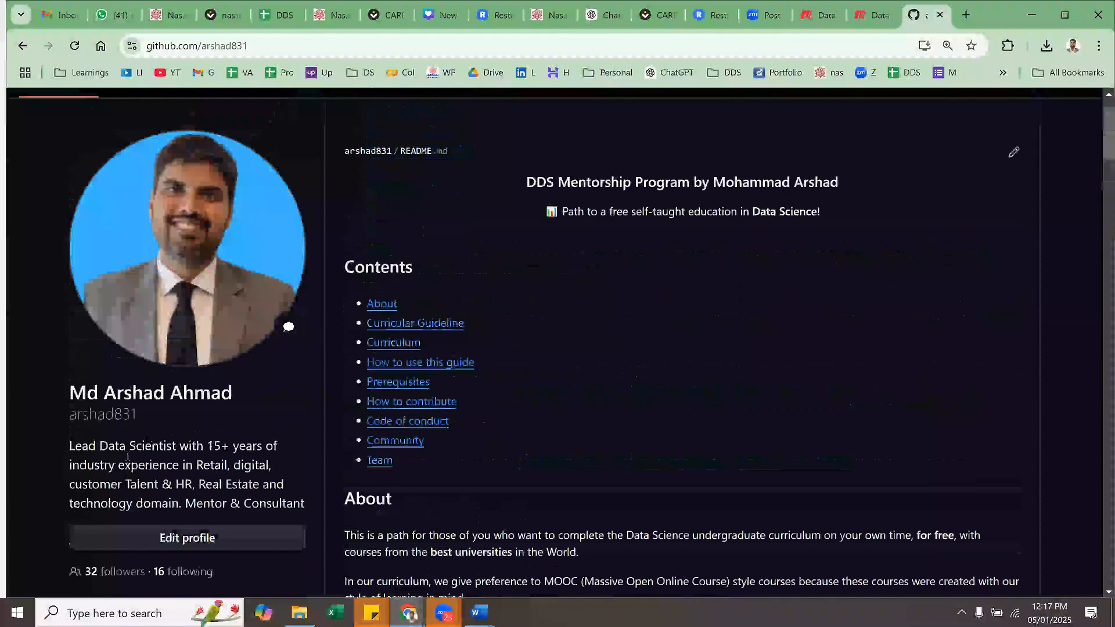
scroll(122, 460, "down", 3)
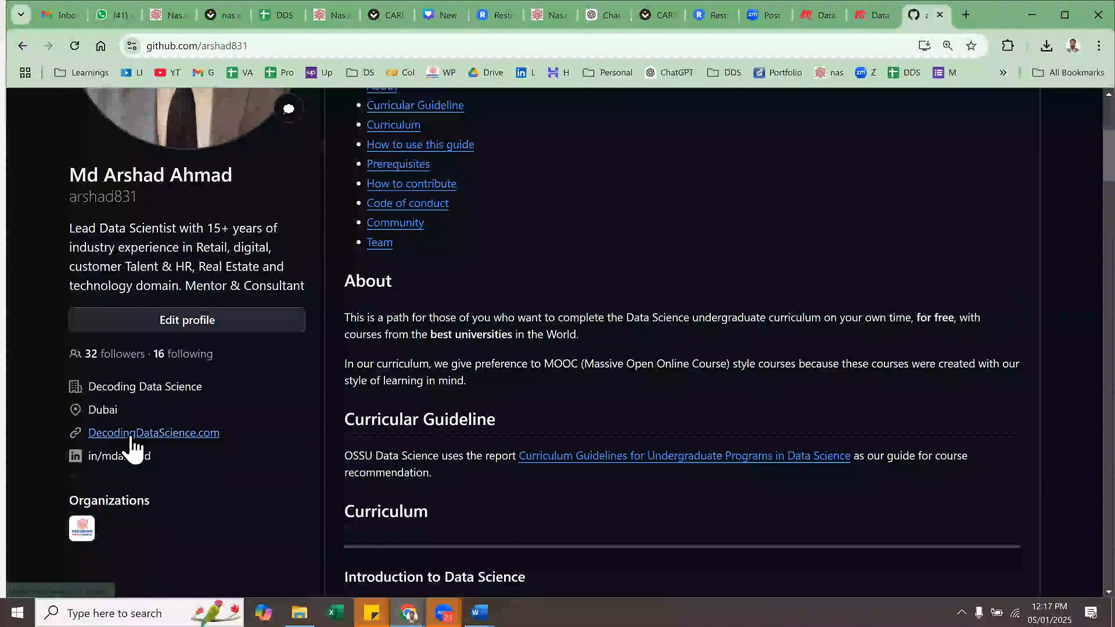
scroll(196, 444, "up", 2)
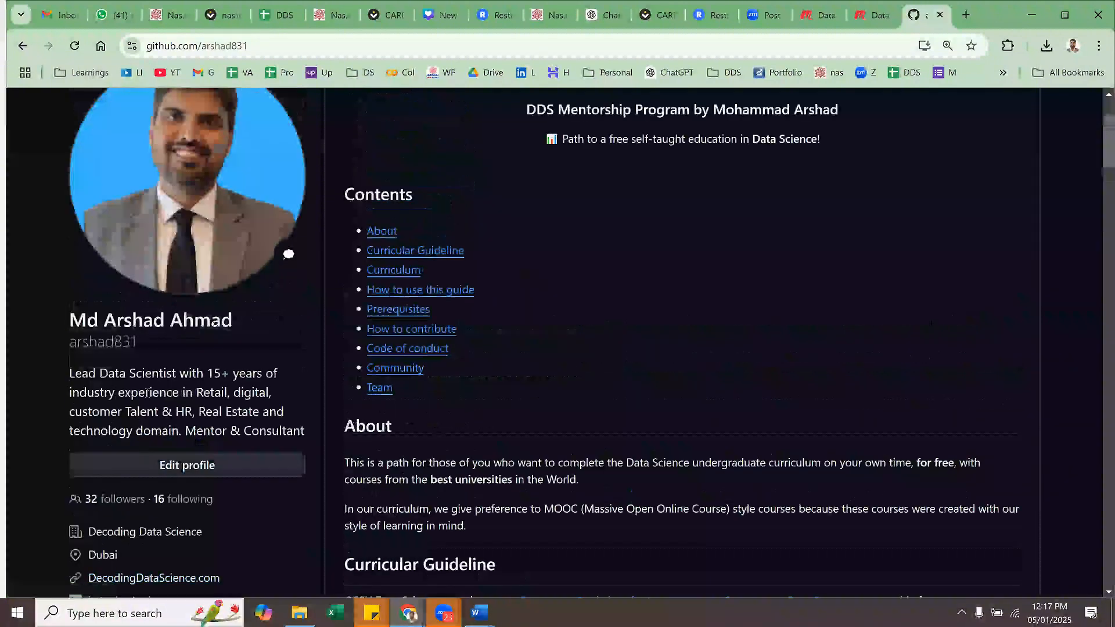
scroll(374, 490, "up", 2)
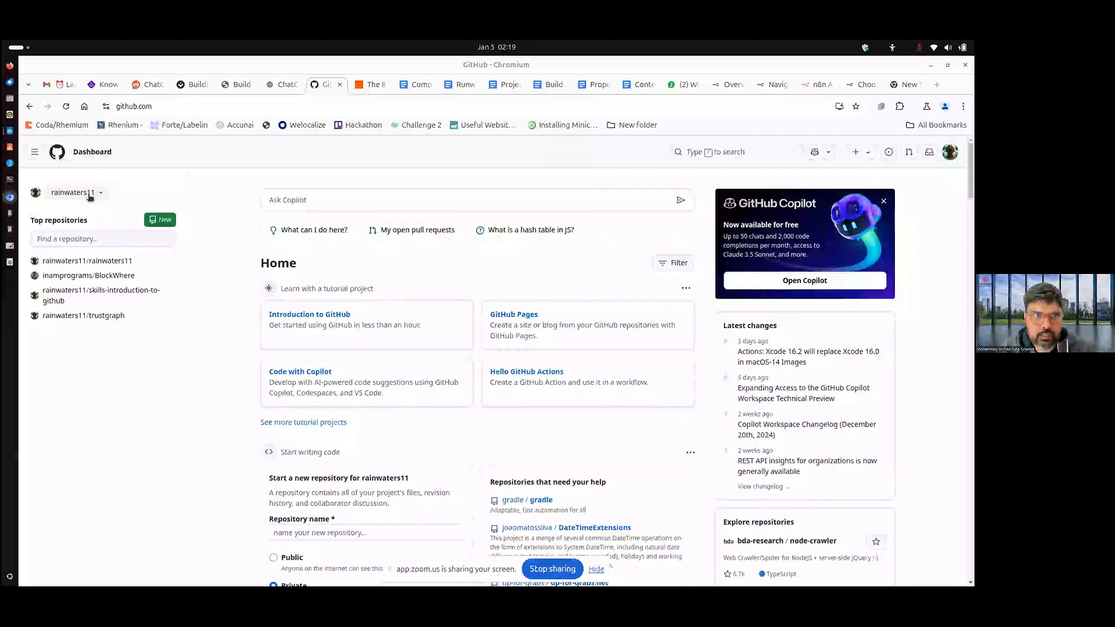
- On the other participant's GitHub dashboard, check the available dashboard contexts and open the account's profile page
left_click(56, 195)
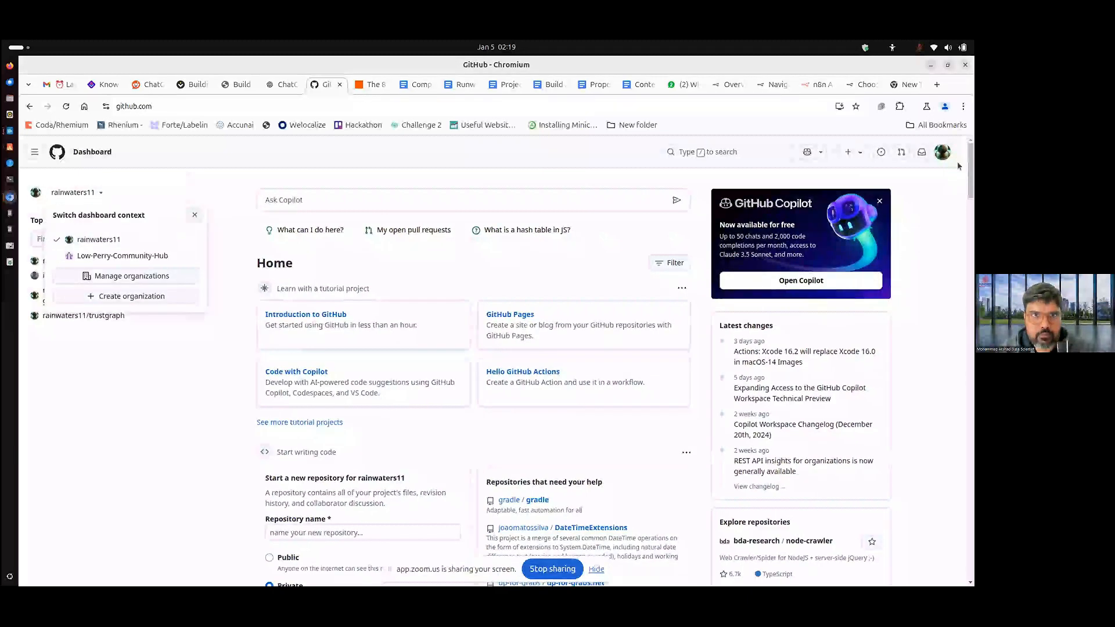
left_click(943, 153)
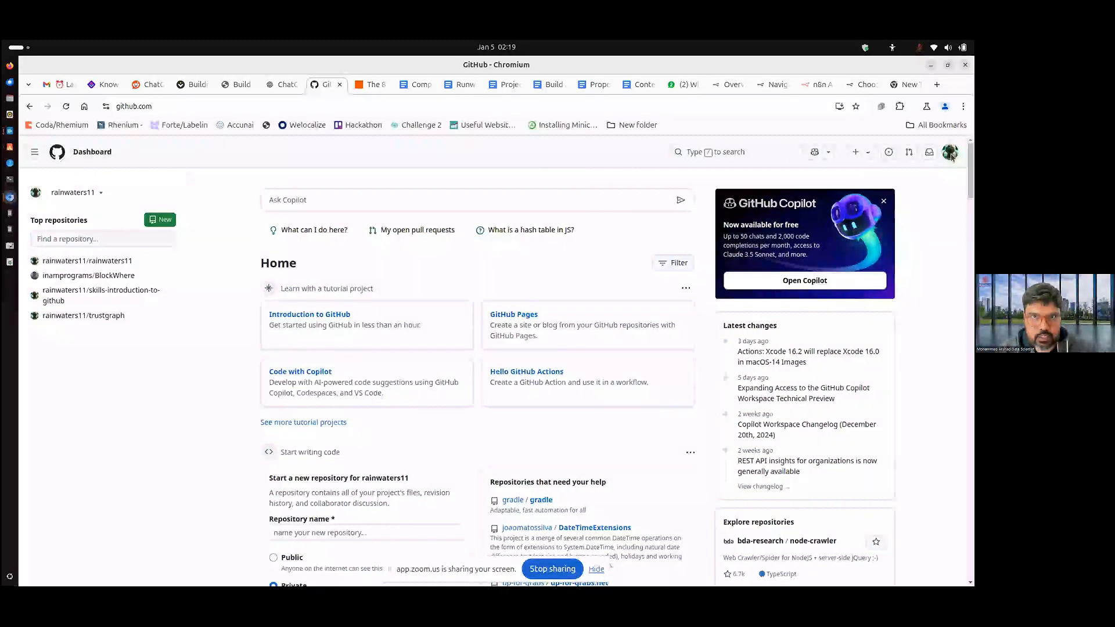
left_click(951, 155)
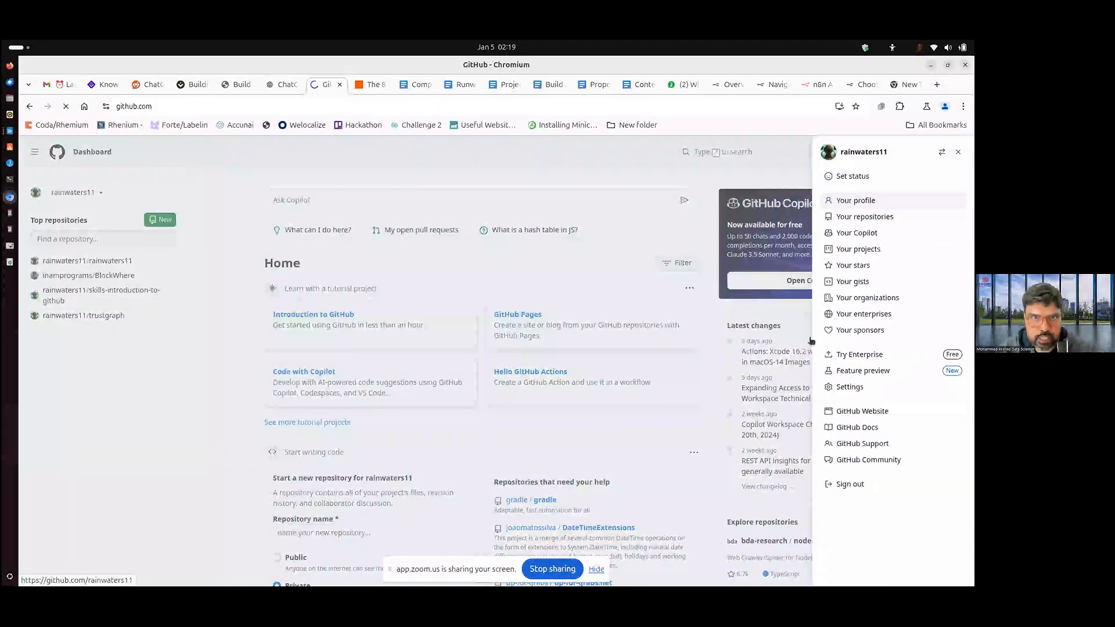
left_click(855, 201)
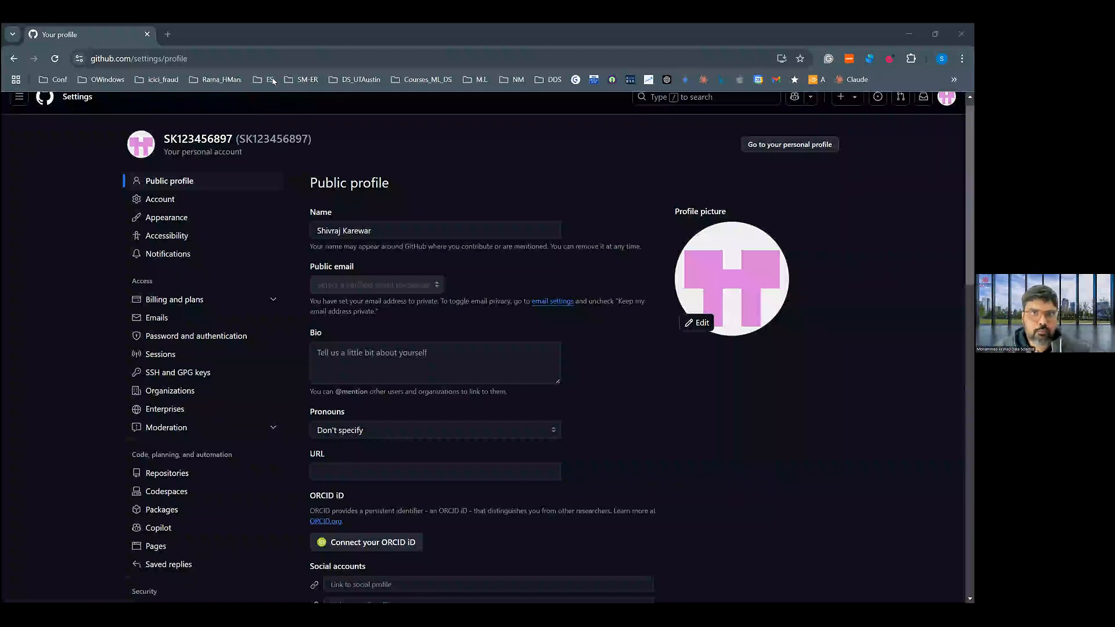
- Reload the public profile settings, discarding the unsaved changes, and open the account's profile page to look it over
left_click(199, 208)
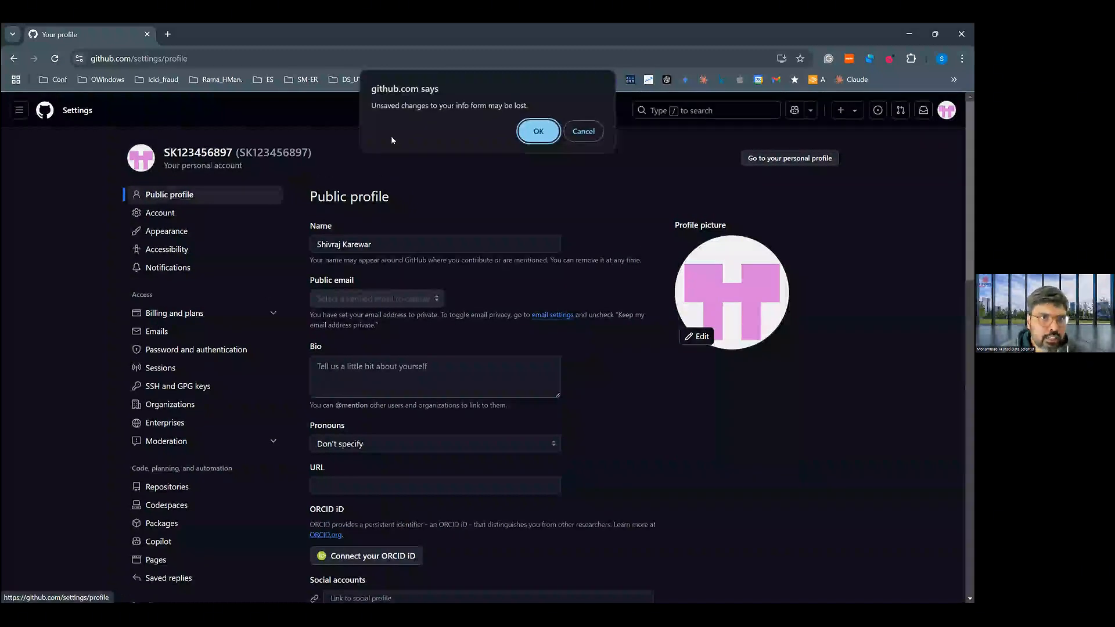
left_click(538, 132)
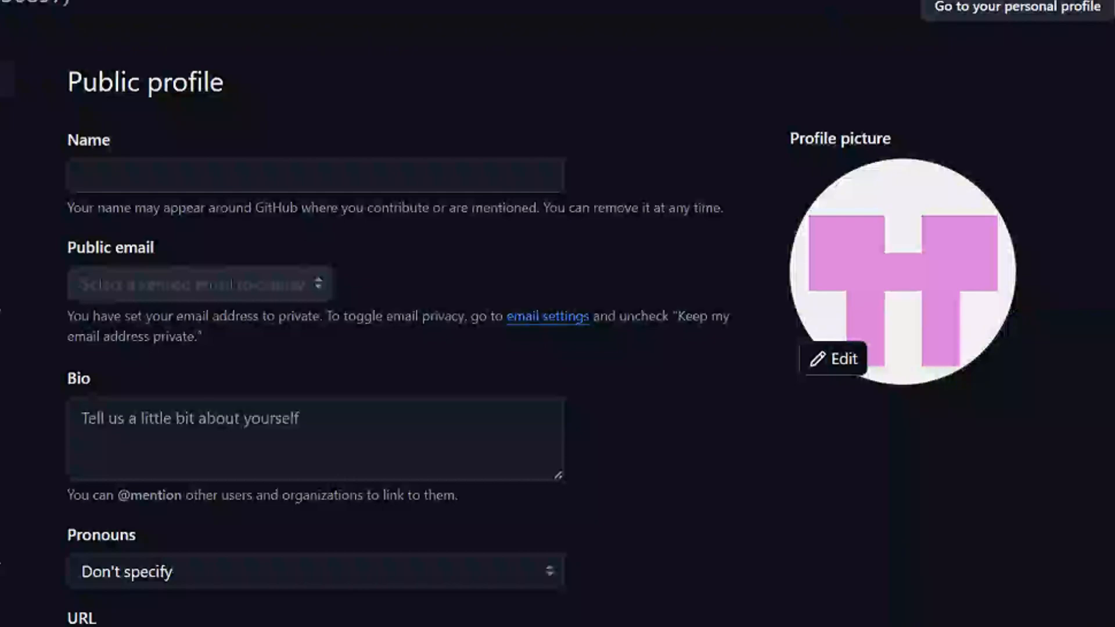
left_click(1114, 2)
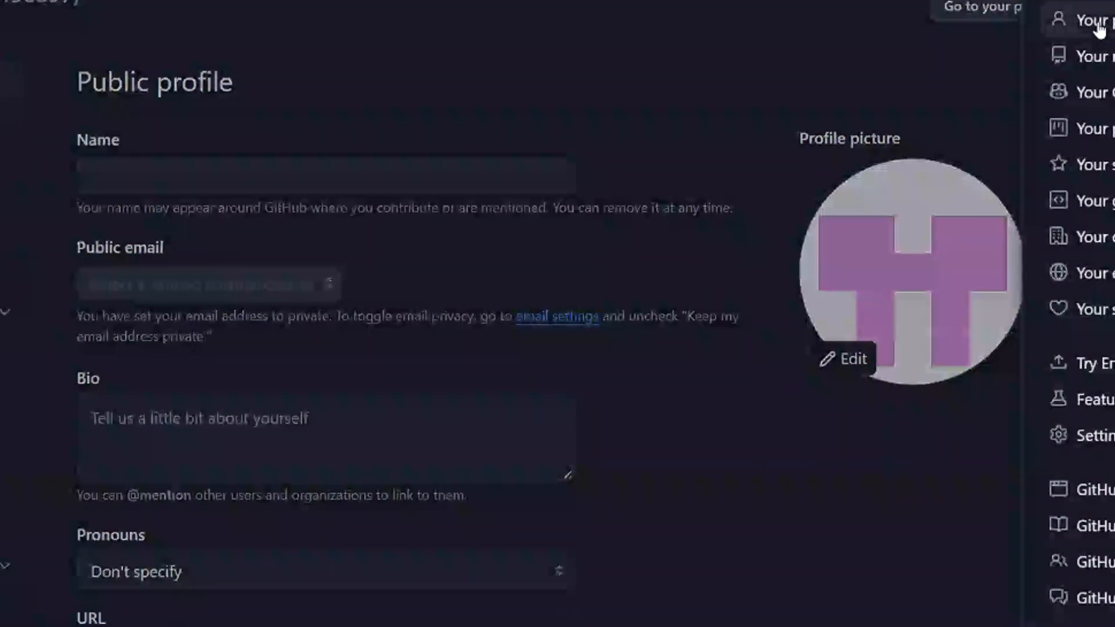
left_click(1099, 27)
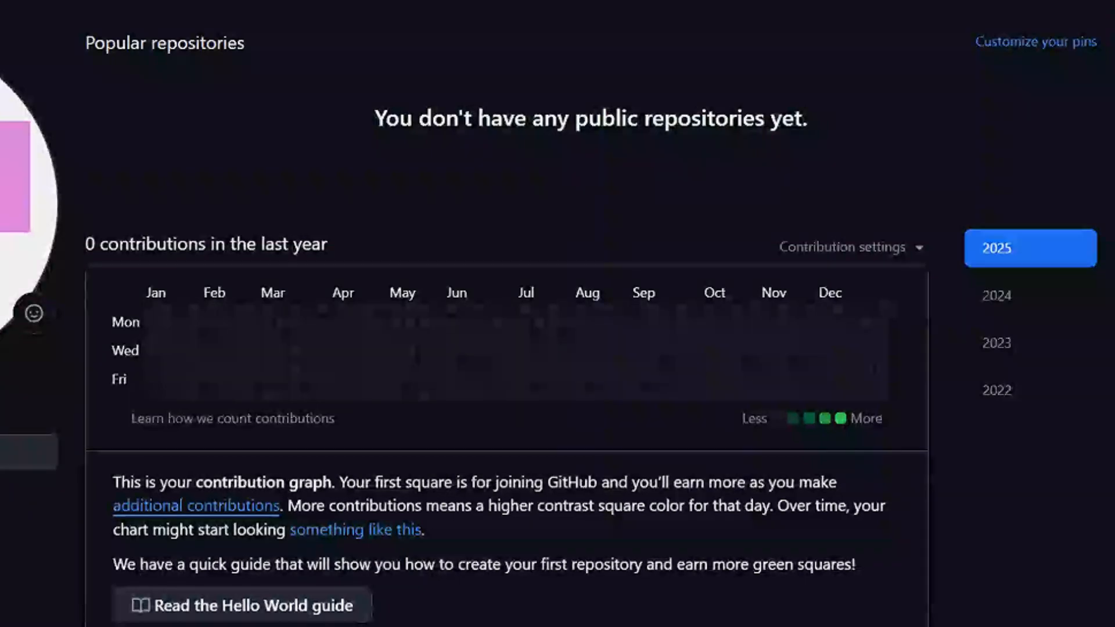
scroll(558, 314, "down", 1)
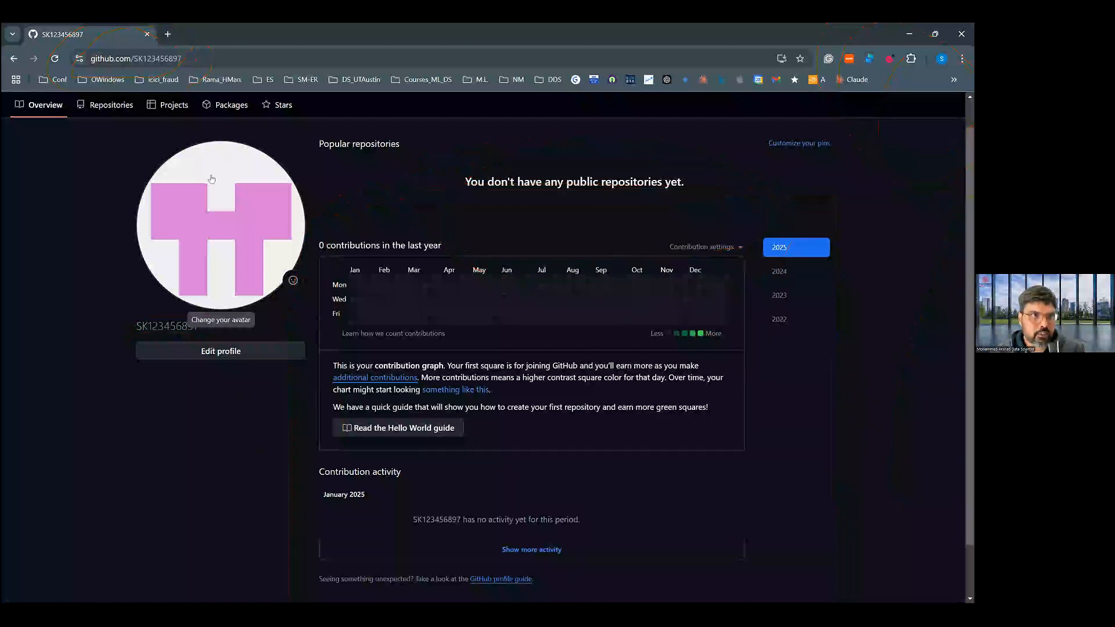
scroll(211, 179, "up", 1)
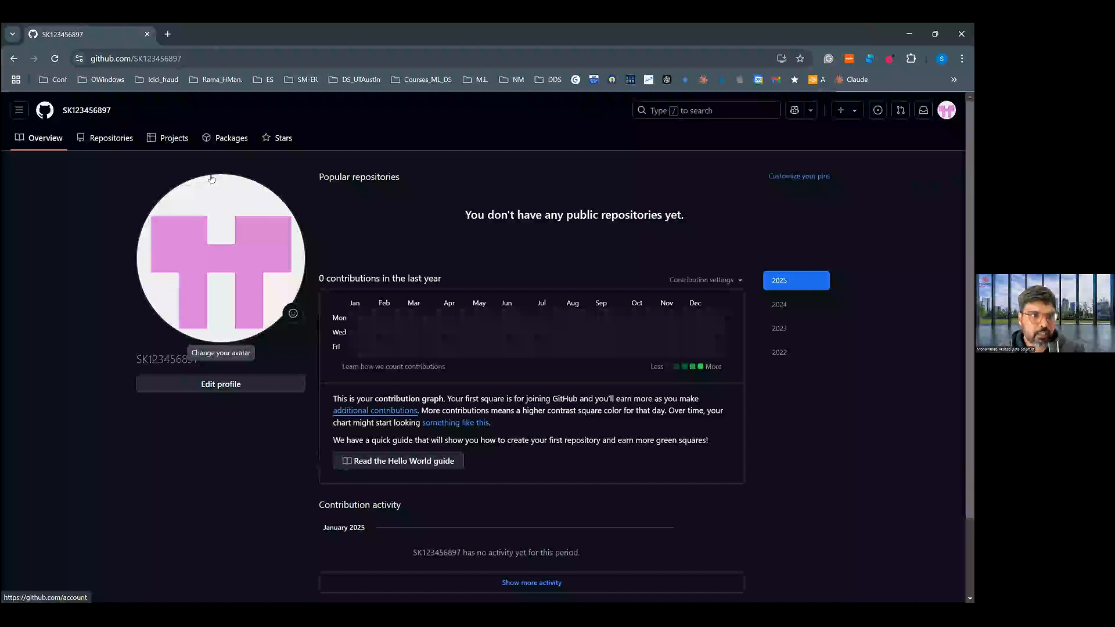
- Open the account's repositories page, highlight the username in its header and return to the profile overview
left_click(108, 138)
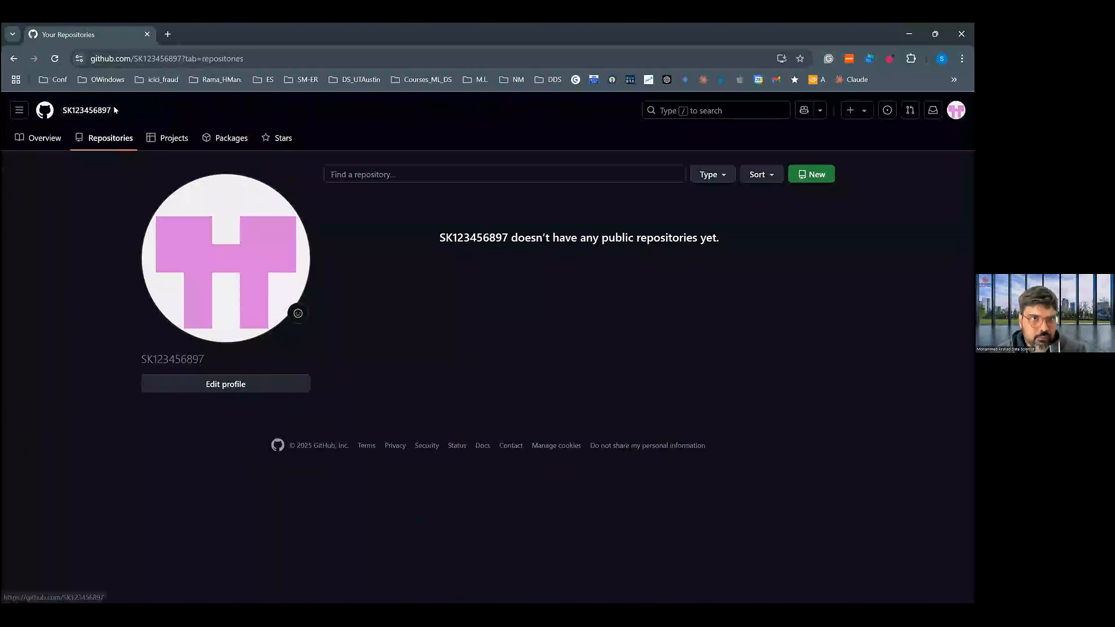
left_click_drag(130, 113, 59, 118)
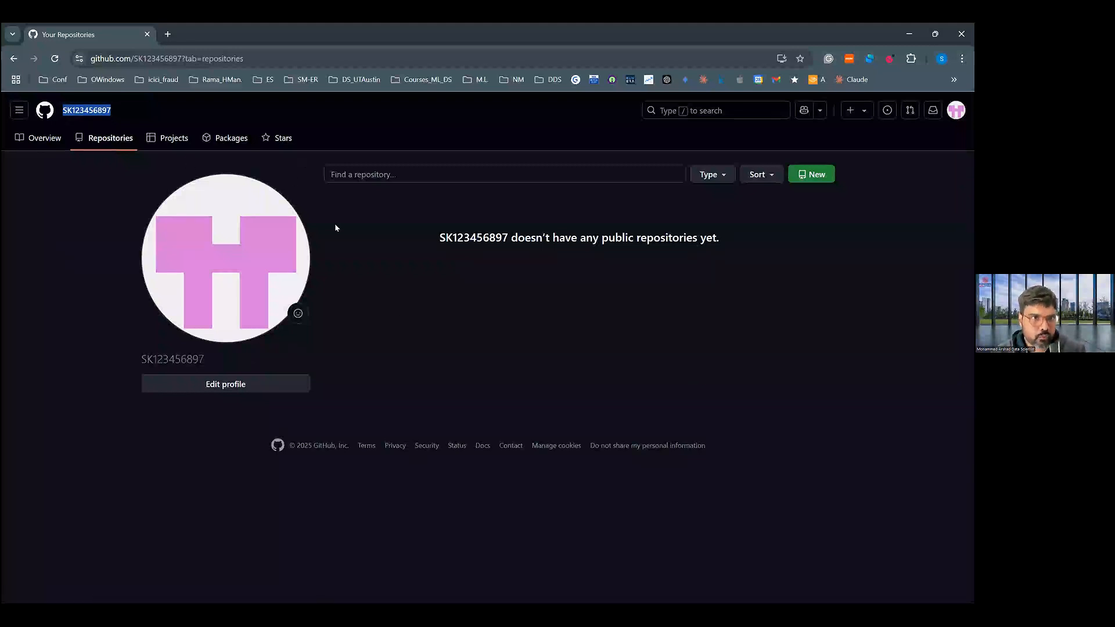
right_click(78, 115)
left_click(71, 113)
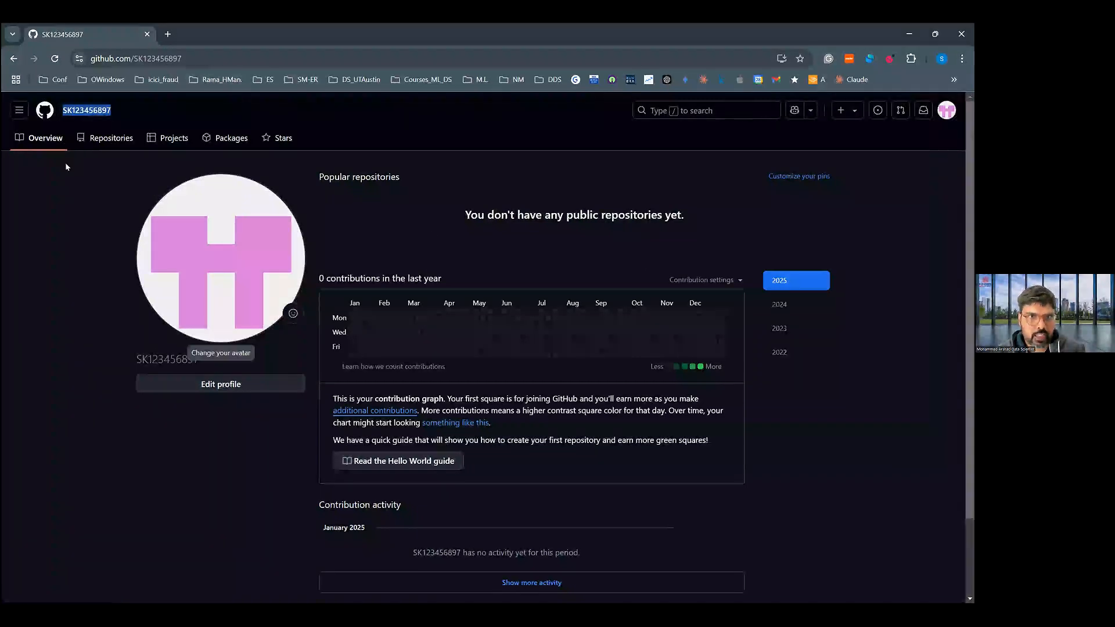
- Start a new repository from the repositories page and name it exactly like the account's username
left_click(106, 140)
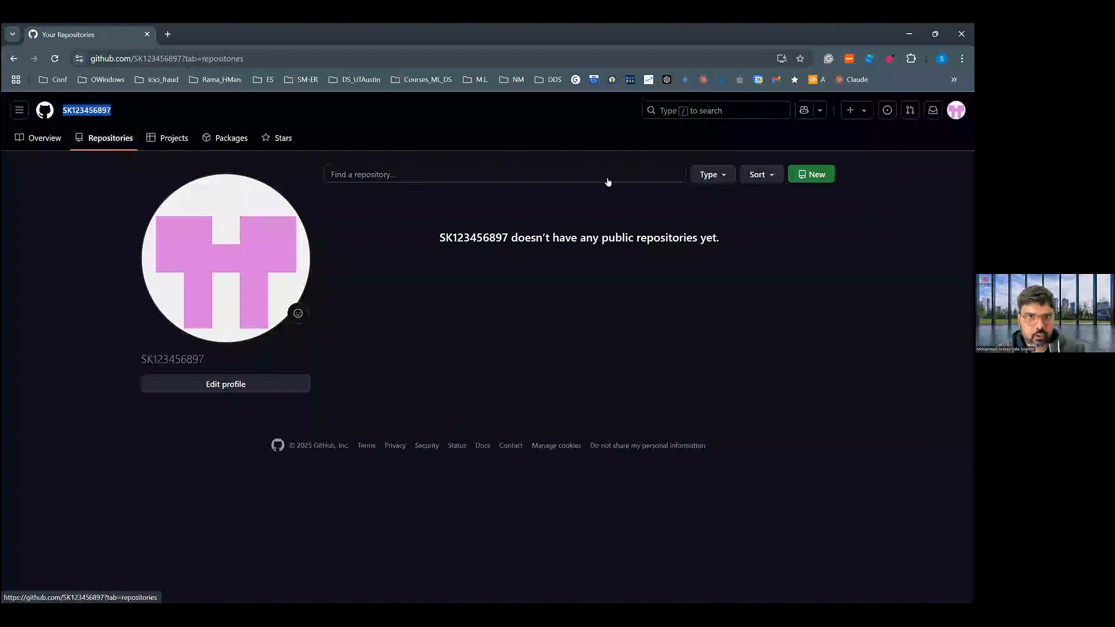
left_click(811, 175)
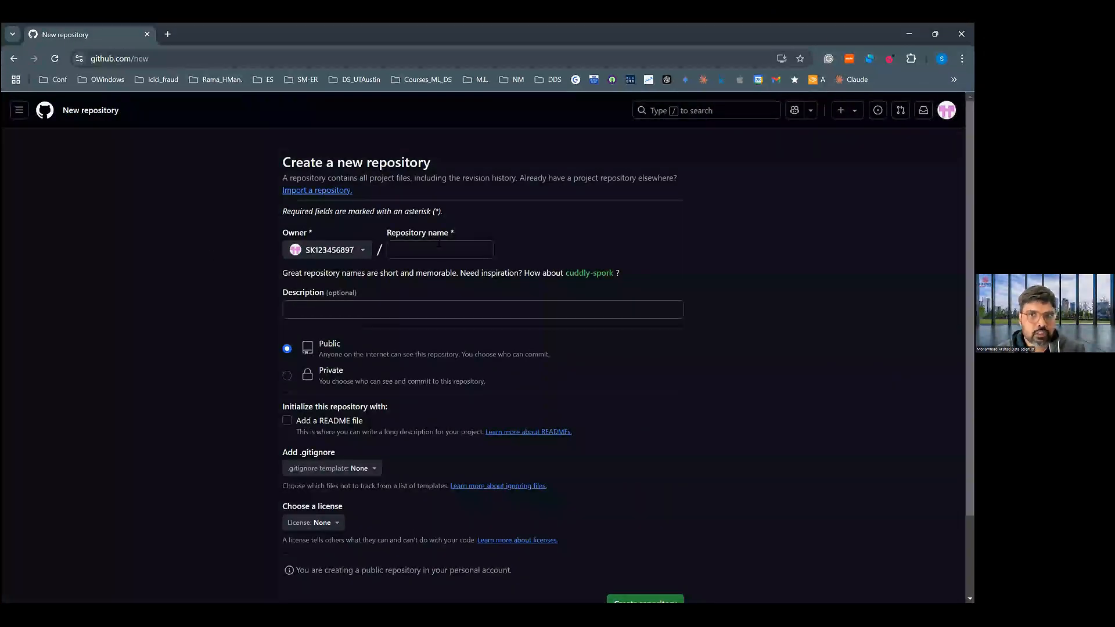
left_click(440, 249)
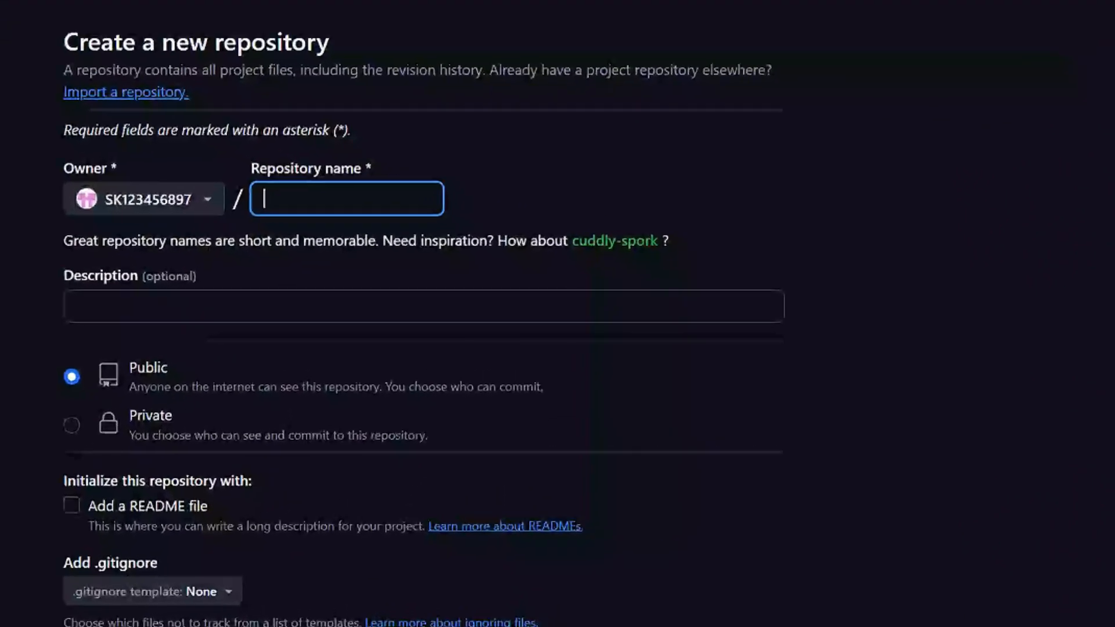
type("SK123456897")
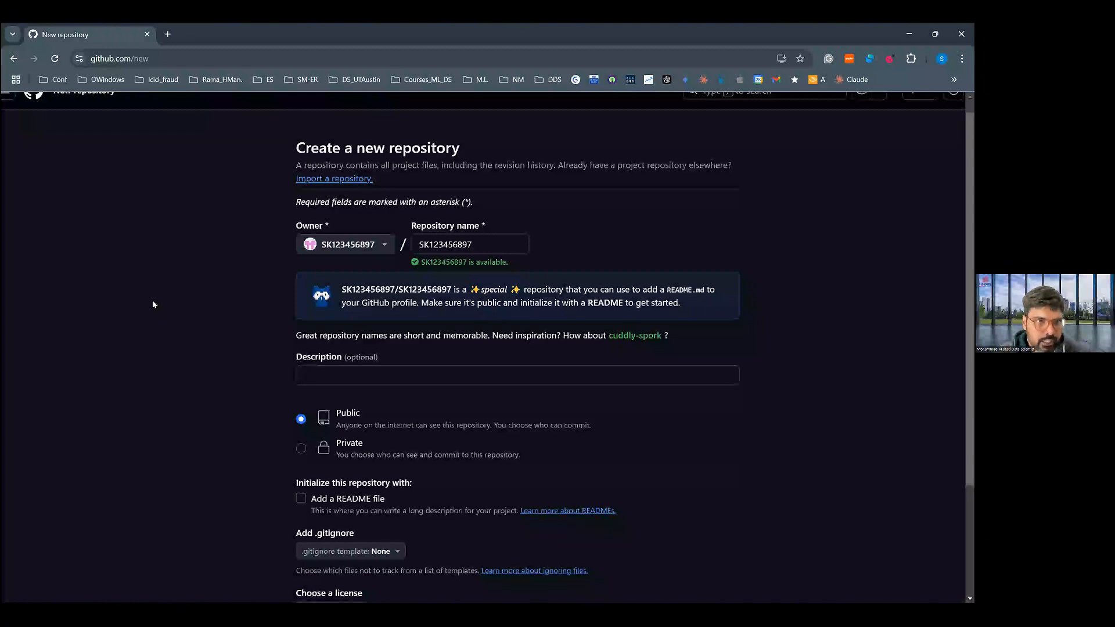
- Initialize the public username-named repository with a README file and create it
scroll(154, 304, "down", 3)
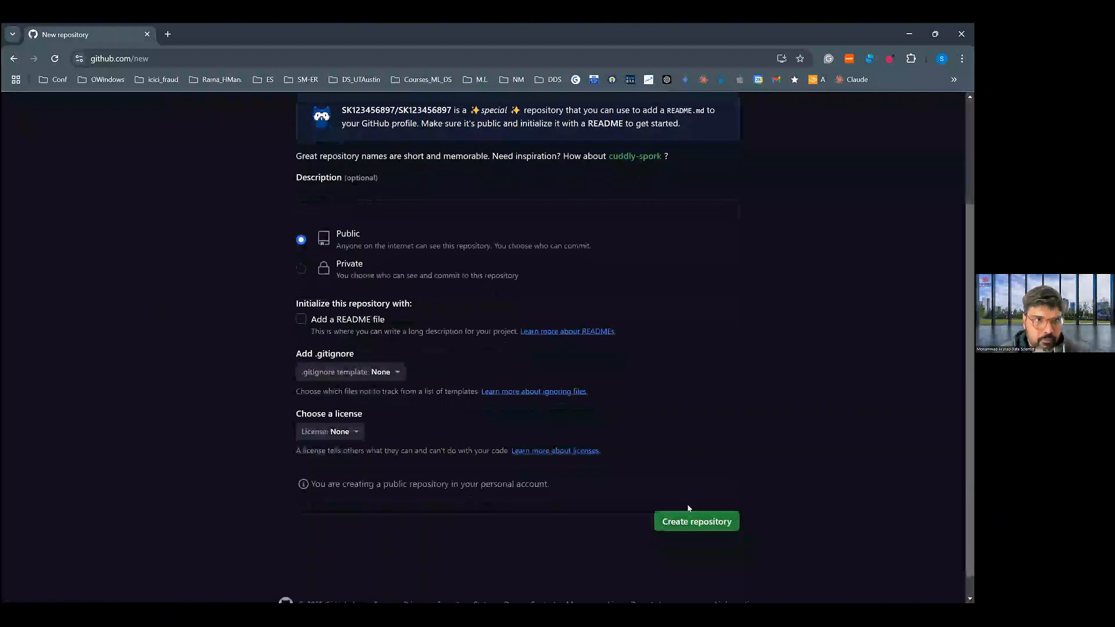
left_click(301, 320)
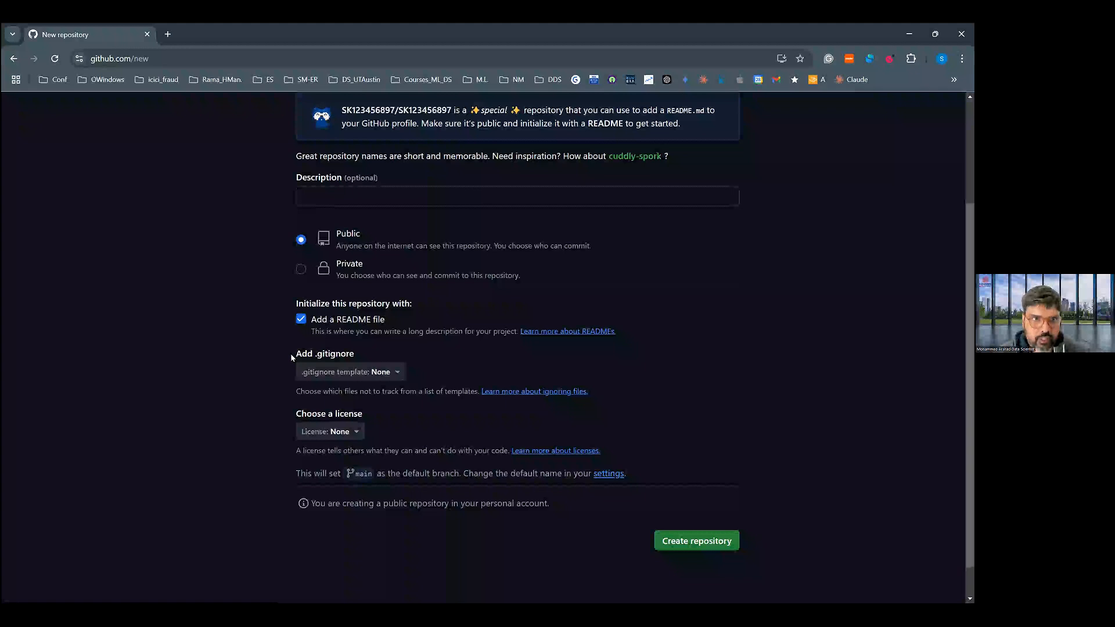
left_click(703, 547)
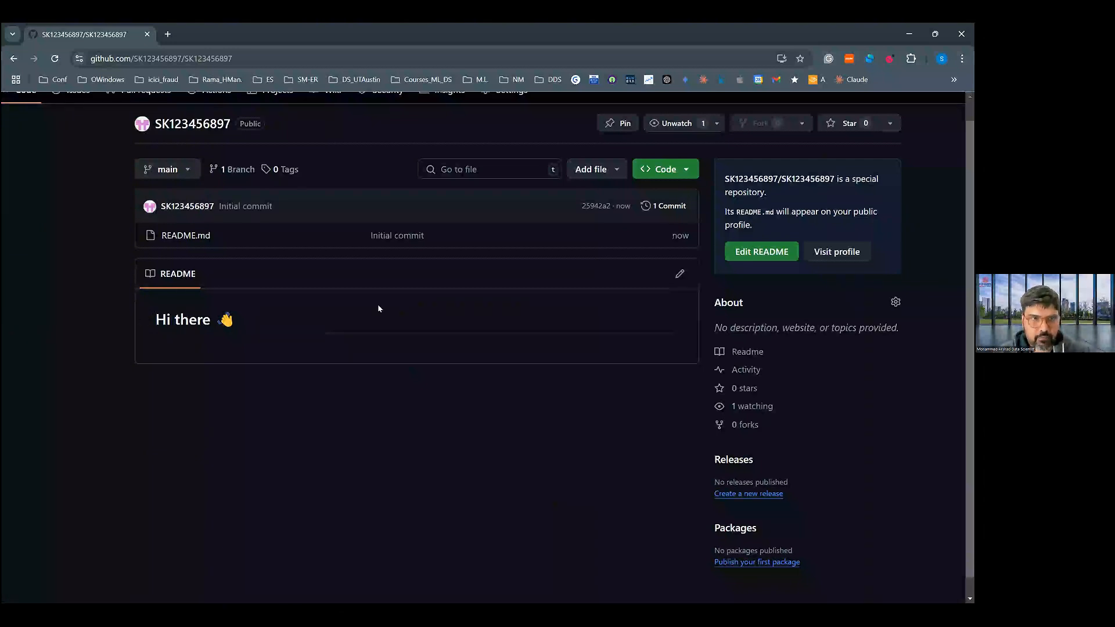
- Open the profile README for editing and remove the opening and closing comment markers around the template text
left_click(682, 274)
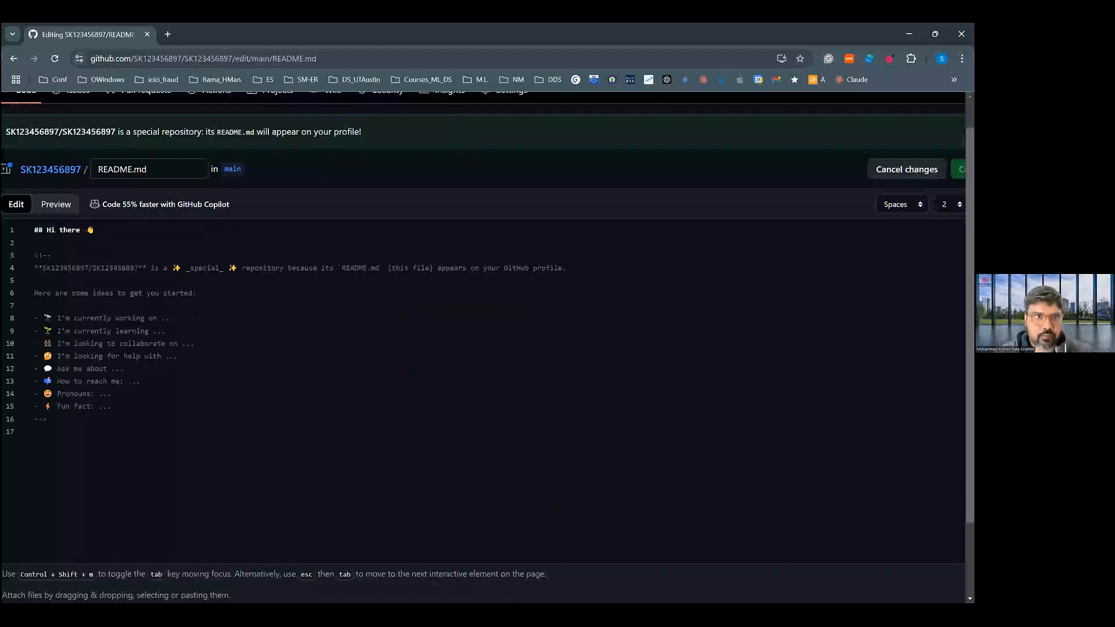
double_click(81, 251)
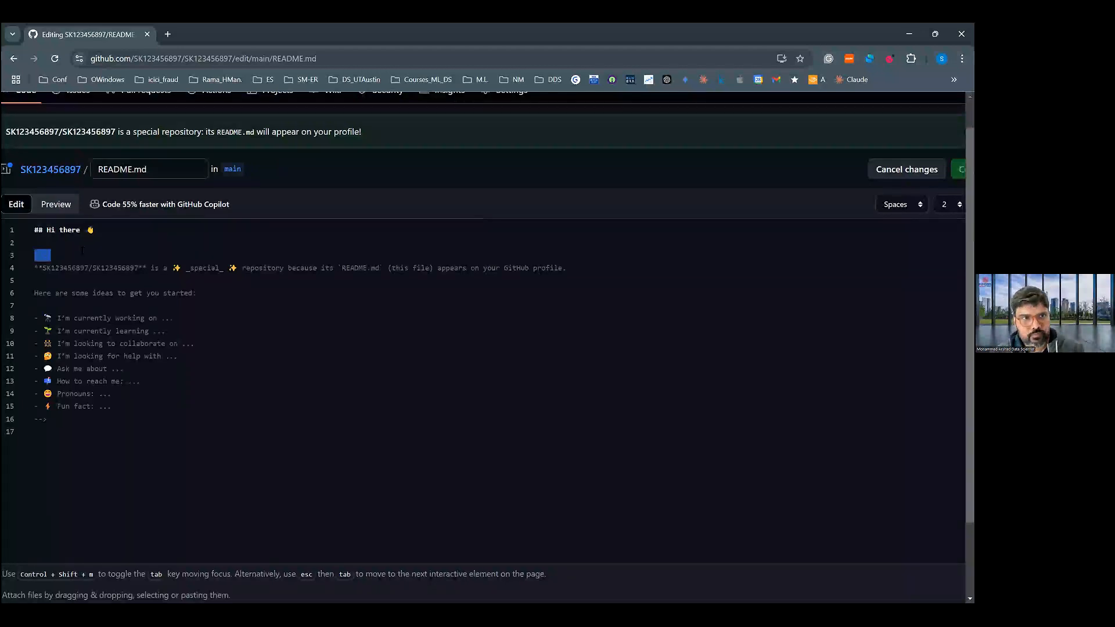
key("BackSpace")
key("BackSpace")
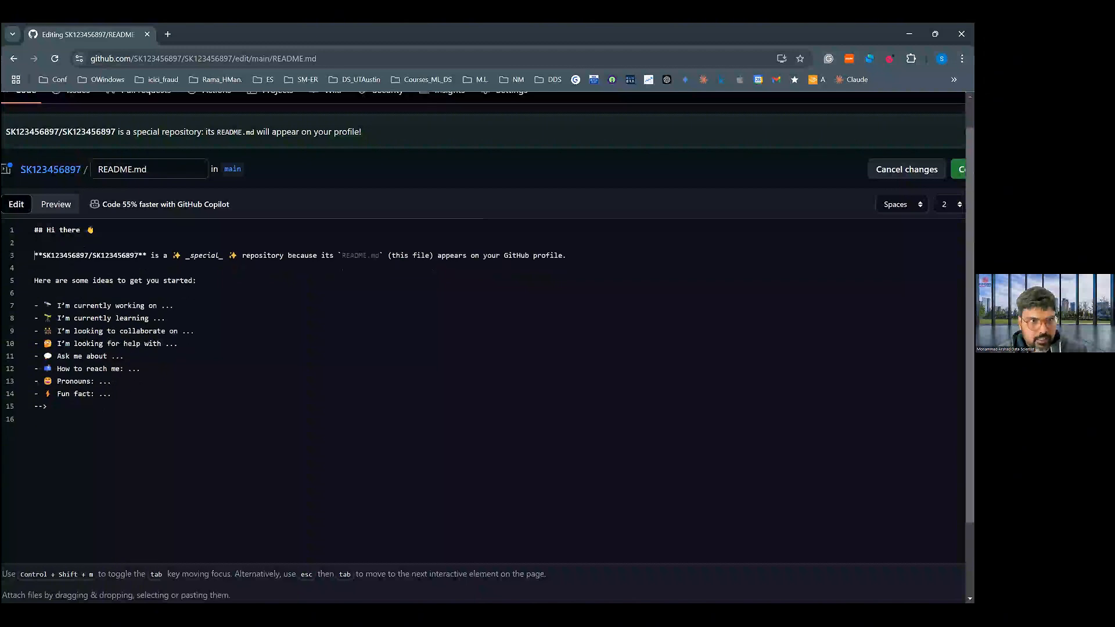
double_click(64, 406)
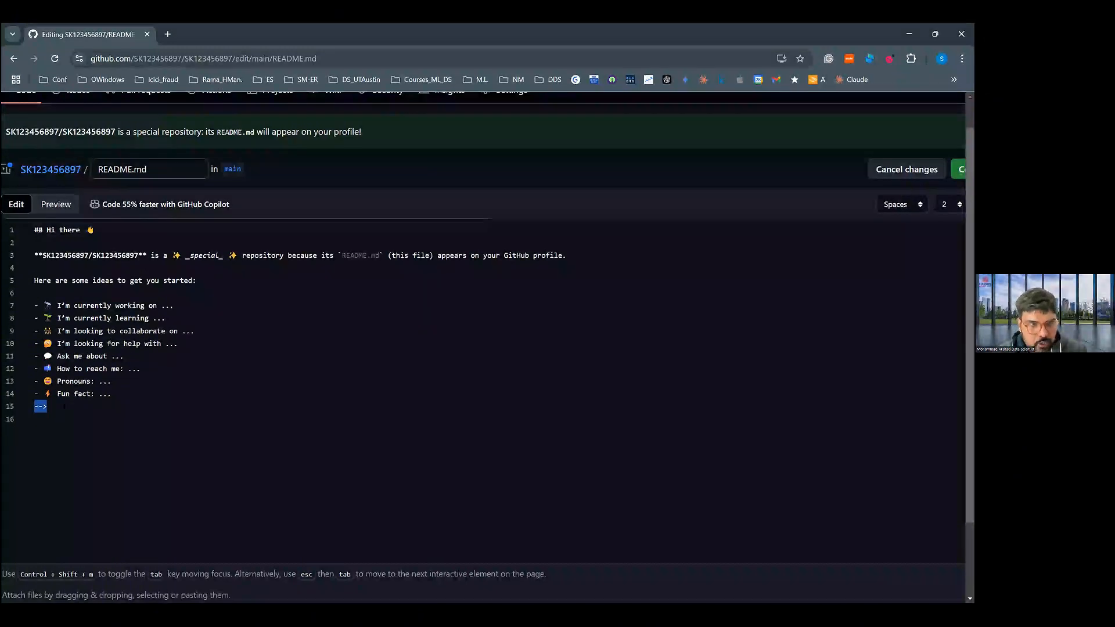
key("BackSpace")
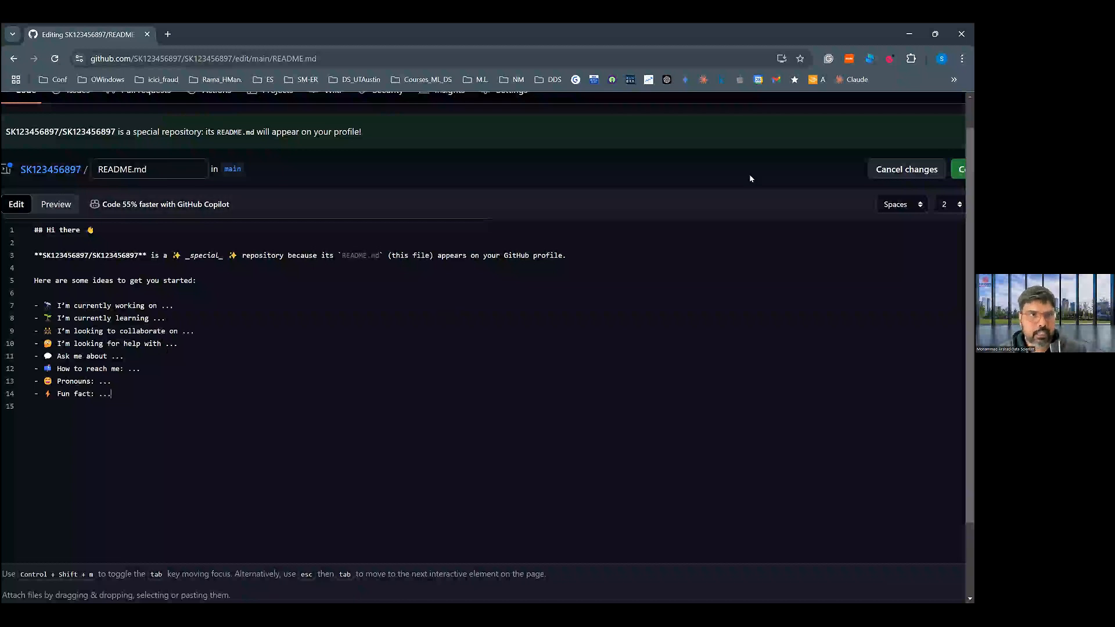
- Commit the profile README edit directly to the main branch with the message Update README.md
scroll(751, 178, "down", 2)
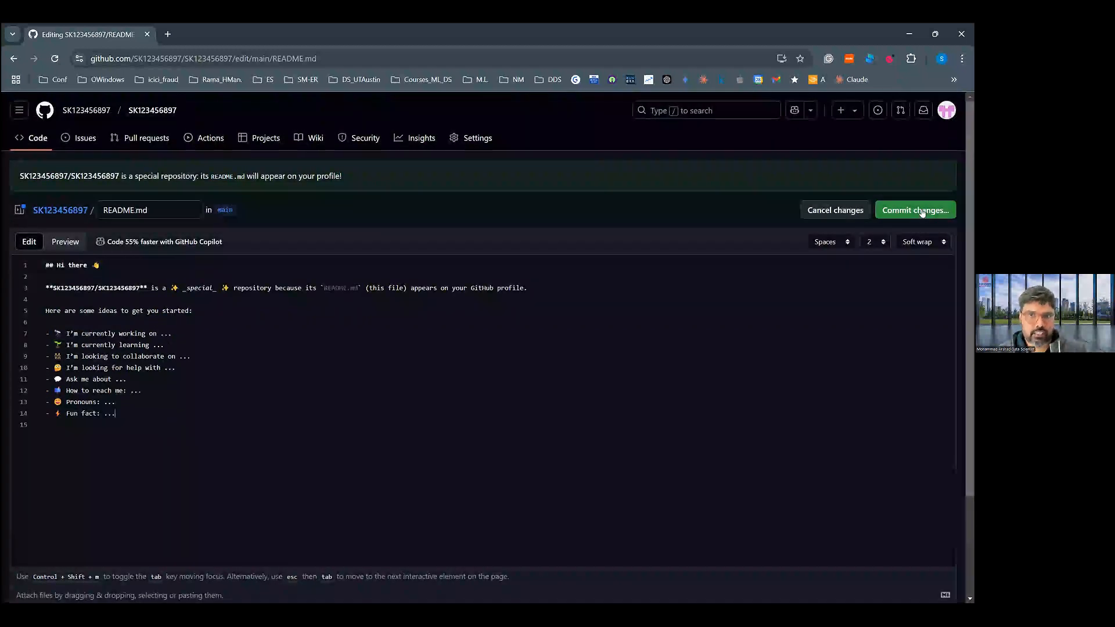
left_click(923, 211)
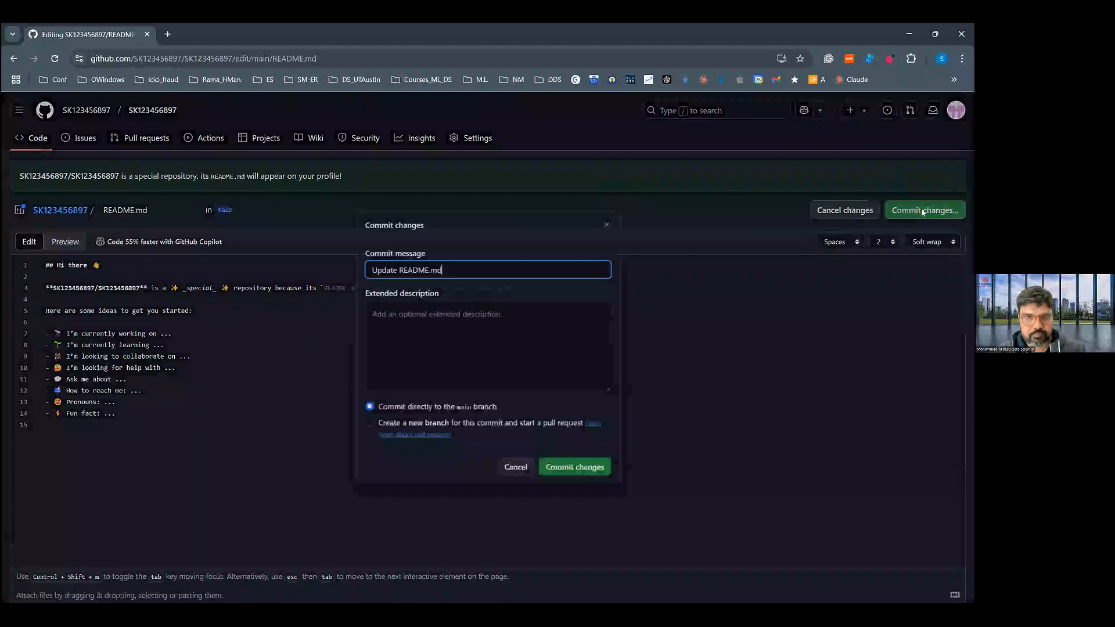
left_click(563, 470)
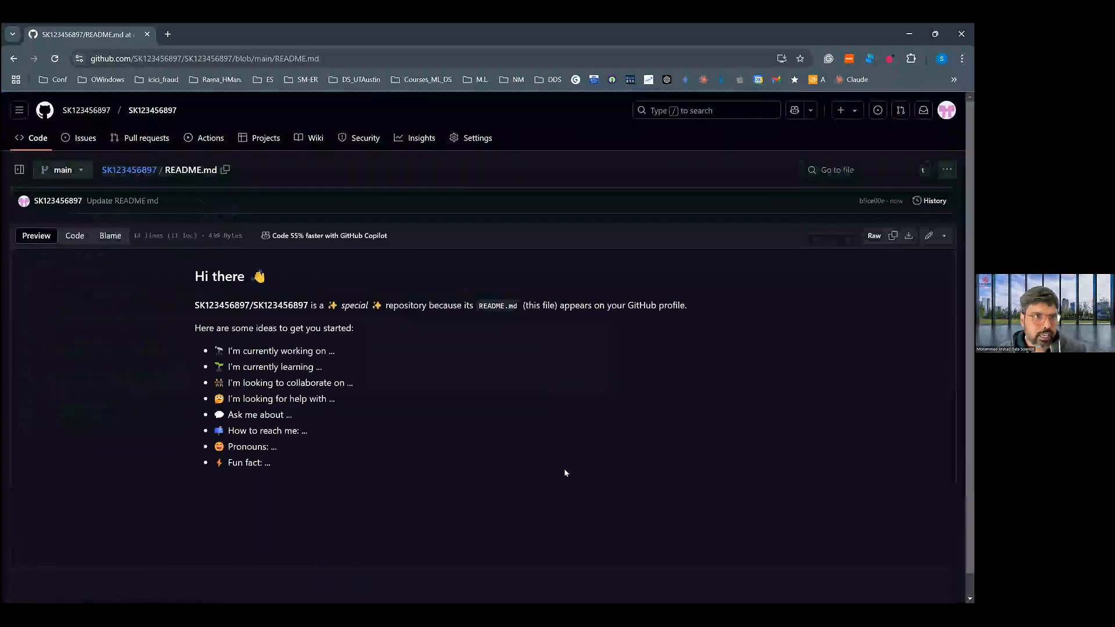
- Return to the username-named repository's main page, and open the account's profile to view the README there
left_click(144, 170)
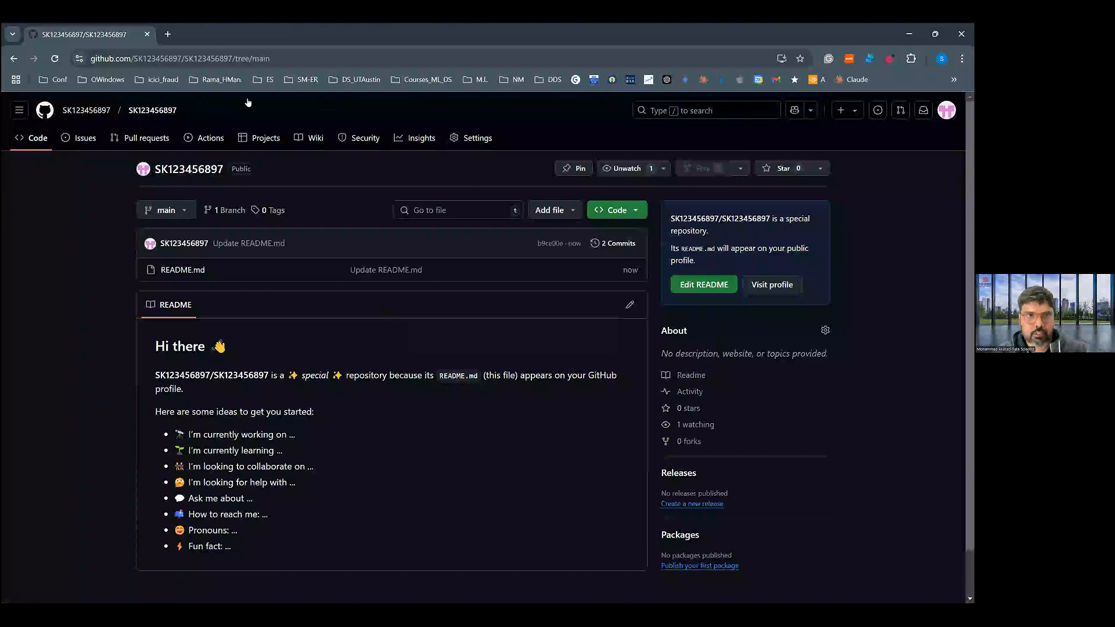
left_click(946, 112)
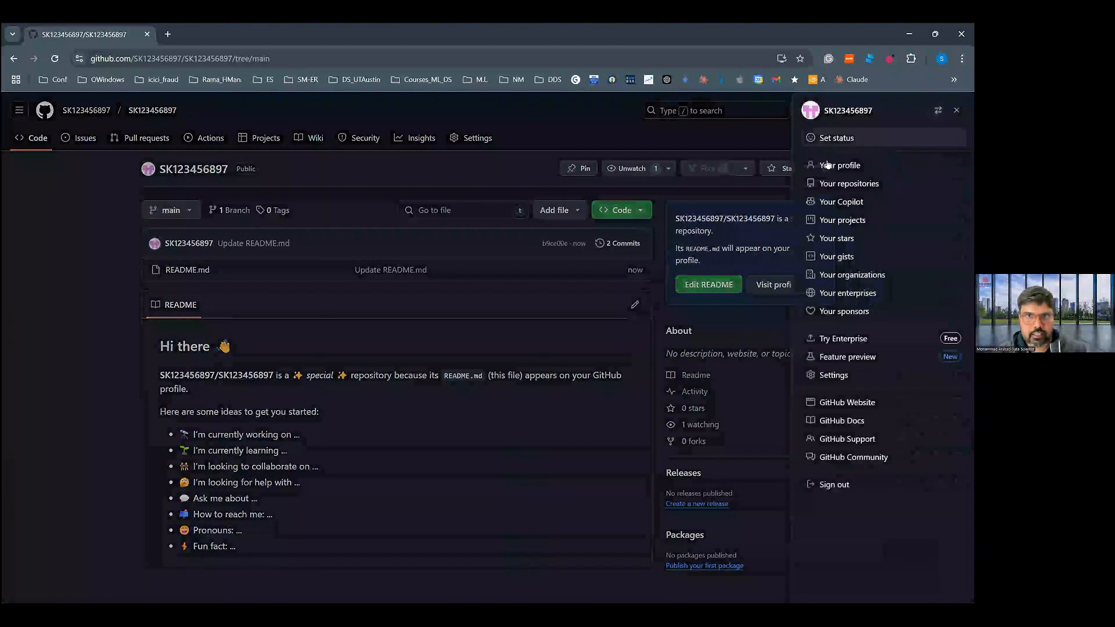
left_click(830, 168)
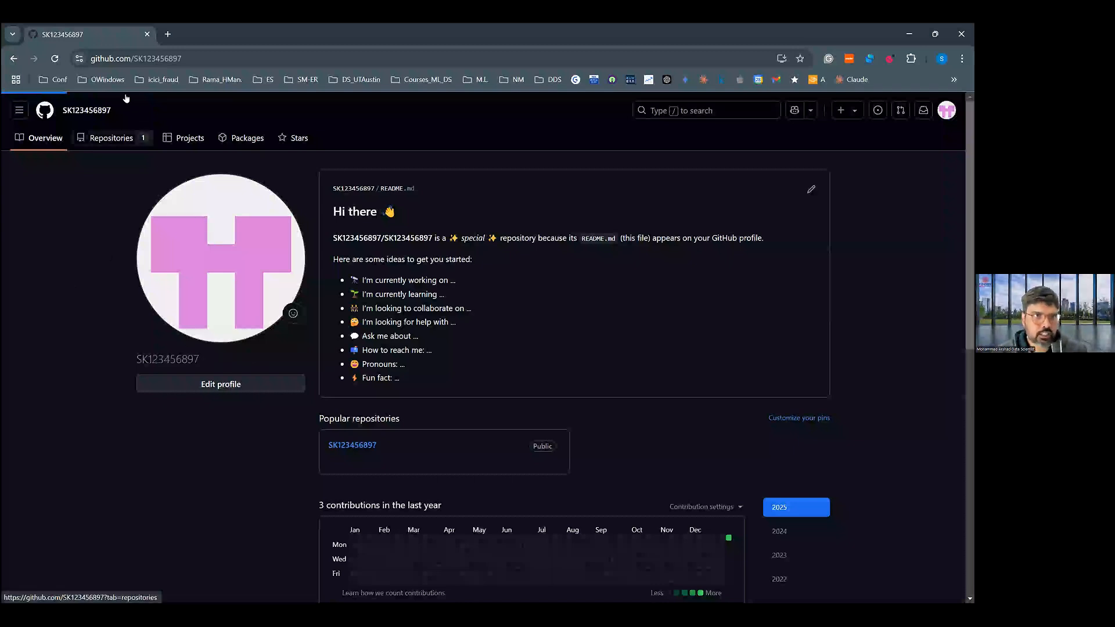
- Start another new repository from the account's repositories page and name it NewsBot
left_click(111, 137)
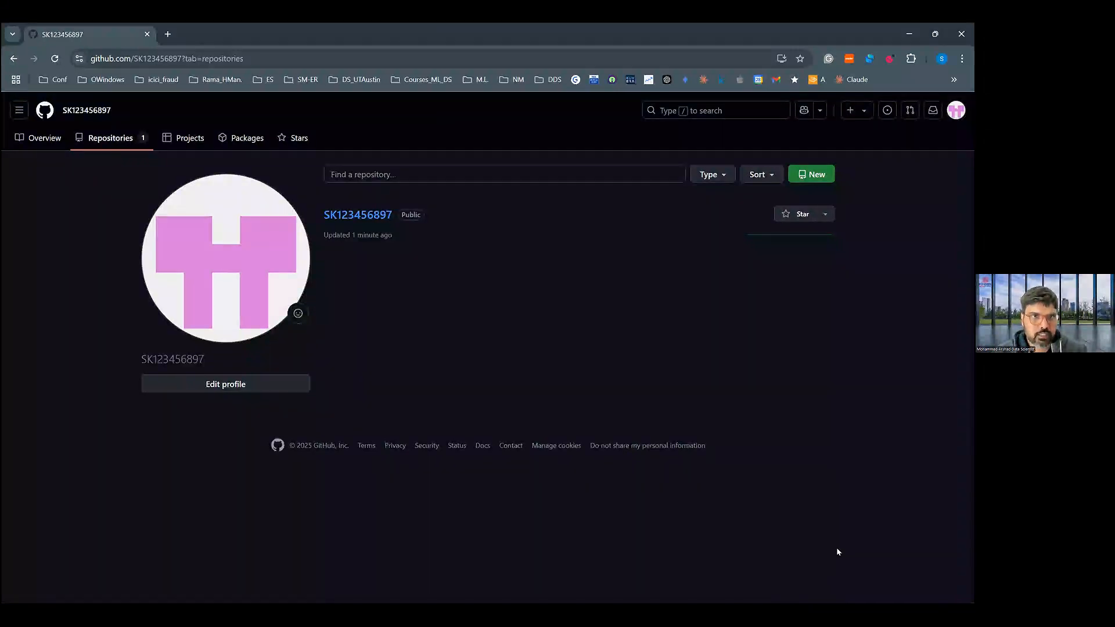
left_click(809, 175)
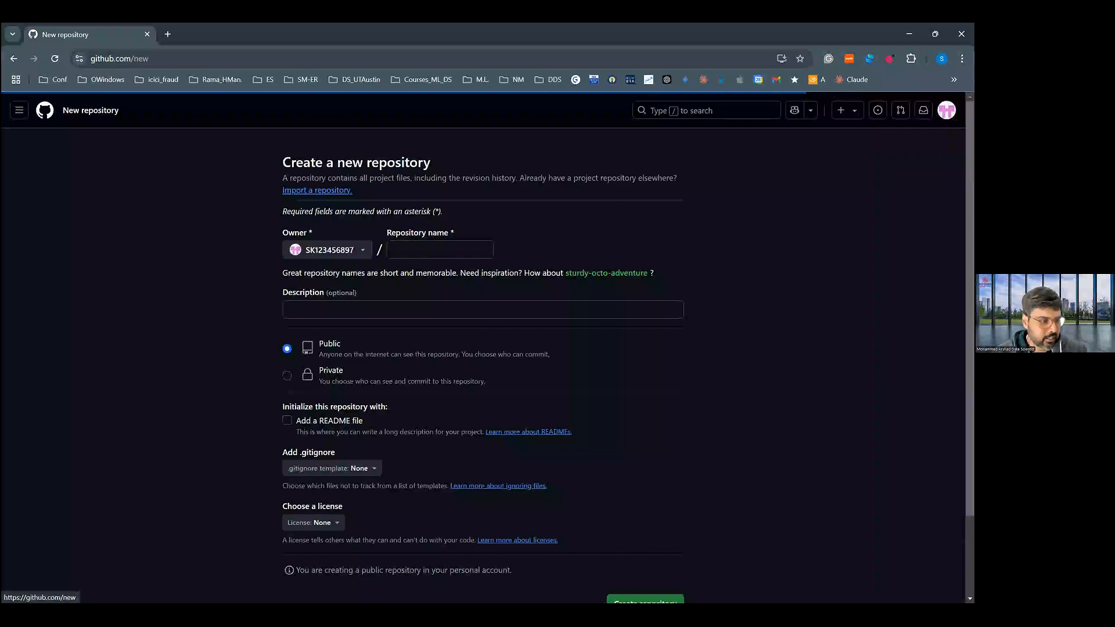
left_click(465, 248)
type("New")
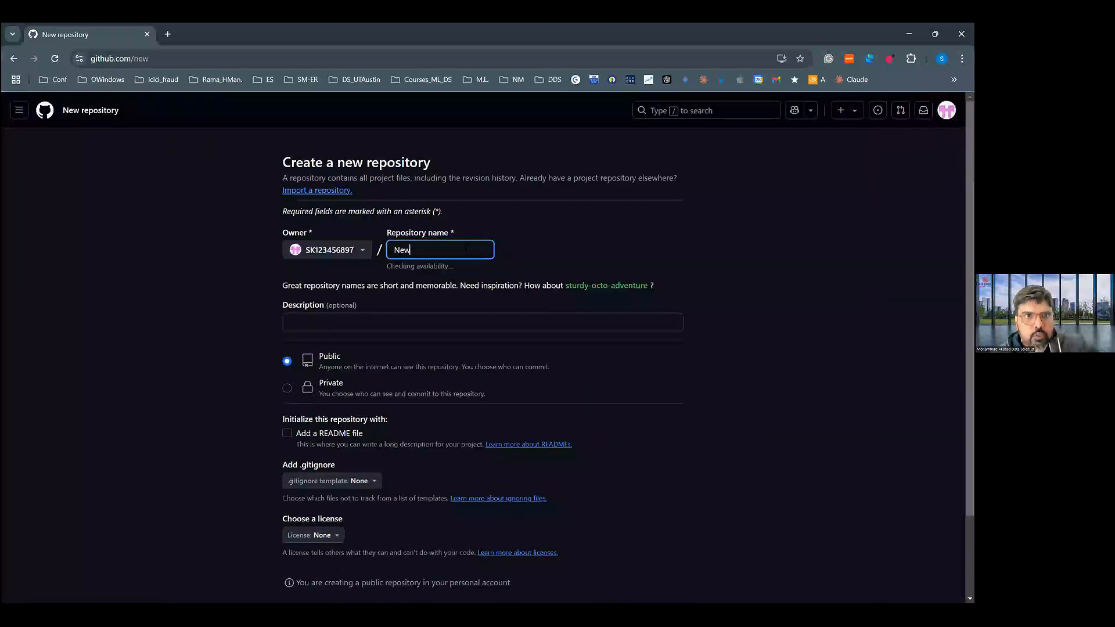
type("sAg")
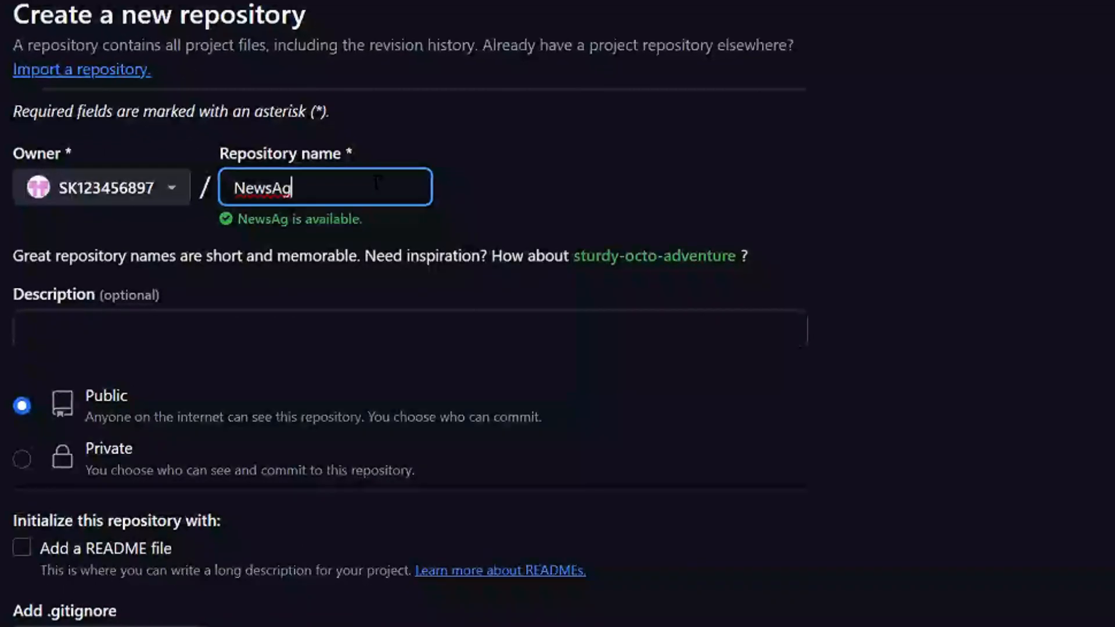
key("BackSpace")
key("BackSpace")
type("Bot")
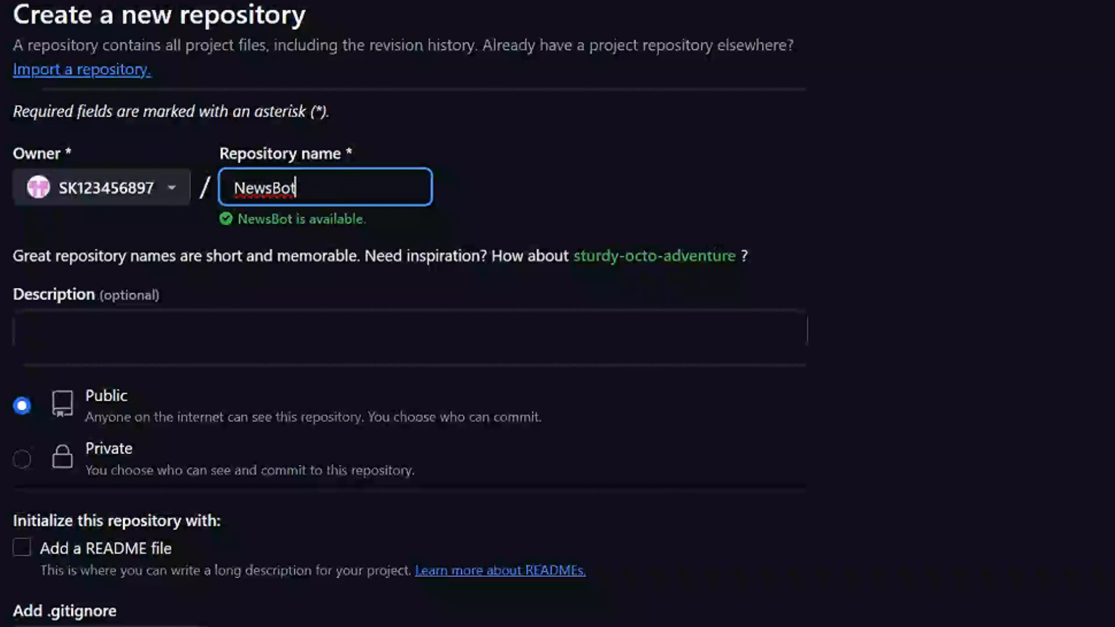
- Initialize the public NewsBot repository with a README file and create it
left_click(1046, 319)
scroll(557, 314, "down", 1)
scroll(557, 314, "down", 3)
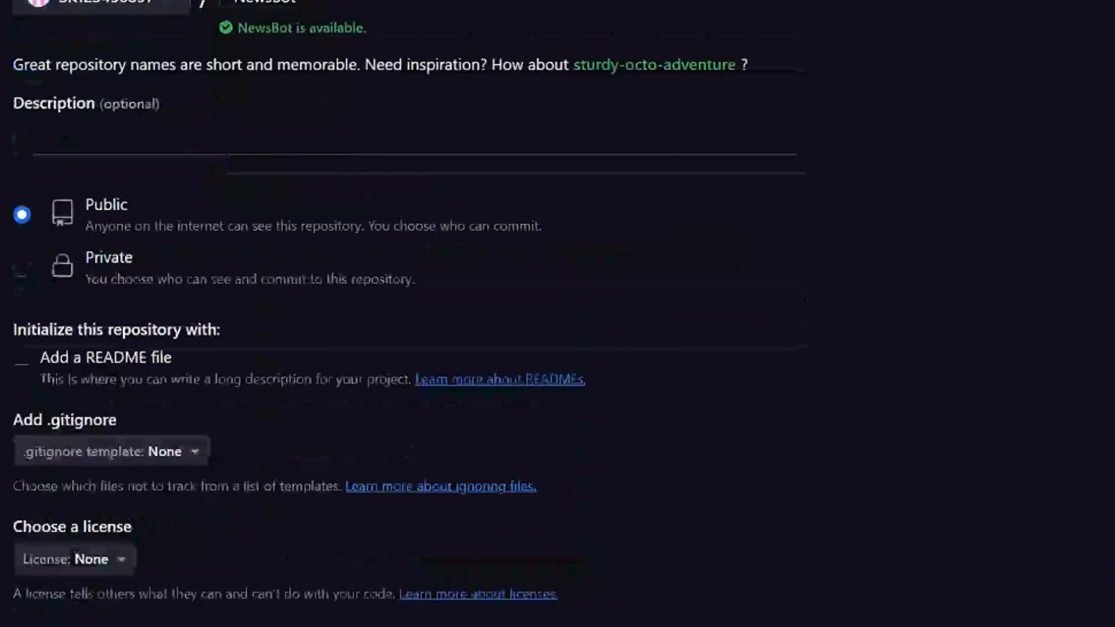
left_click(23, 358)
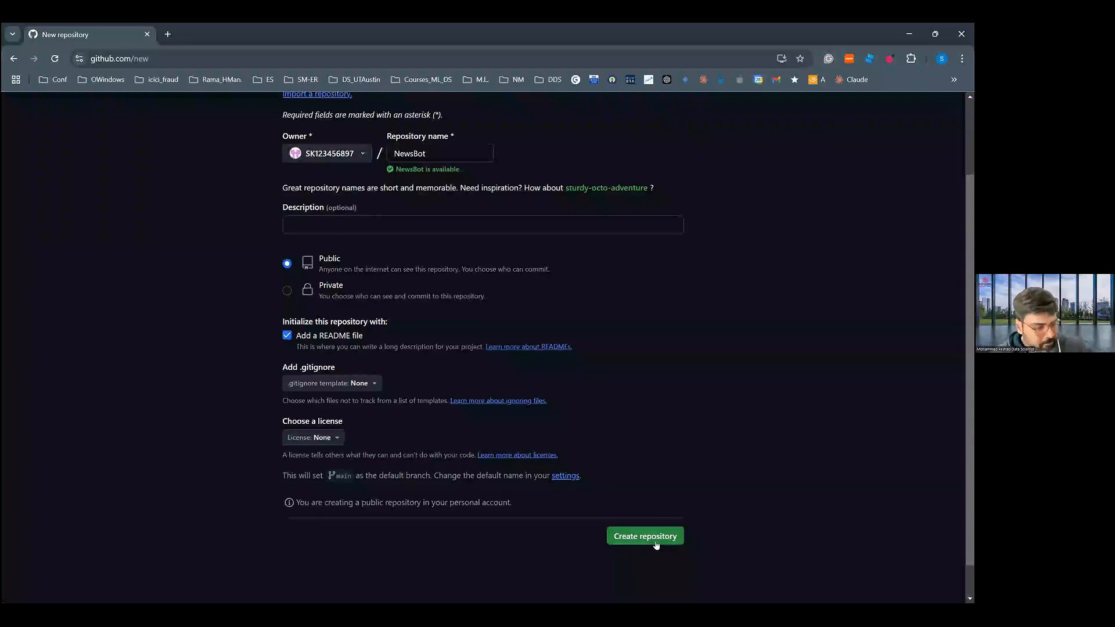
left_click(656, 542)
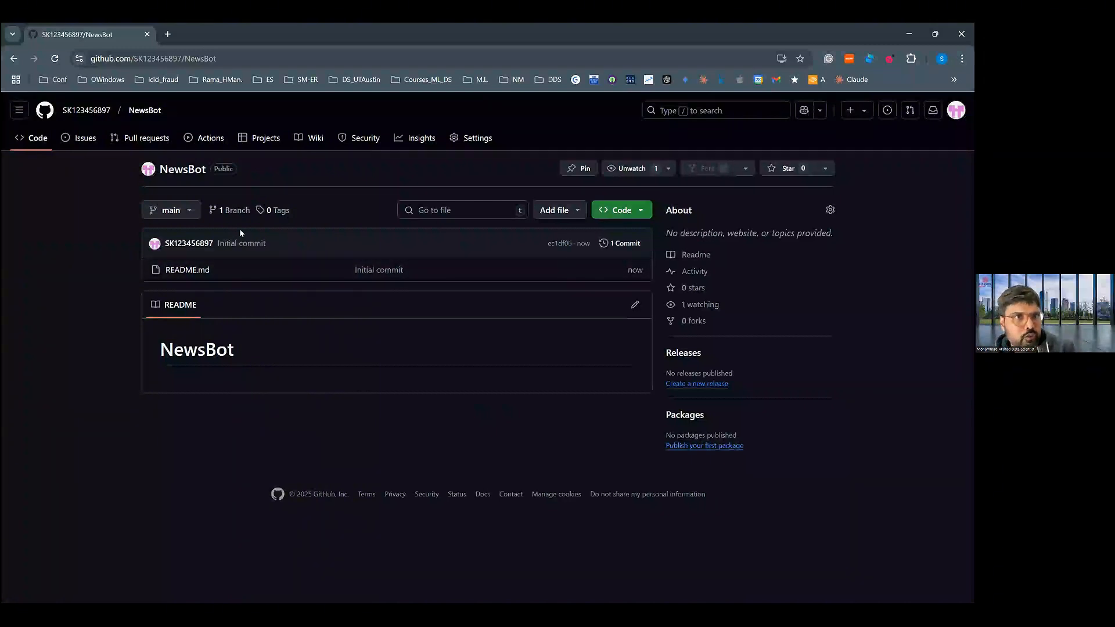
- Upload the Day 1 idea submission PDF from the AI_Residency_Program folder to NewsBot and commit it directly to the main branch
left_click(566, 216)
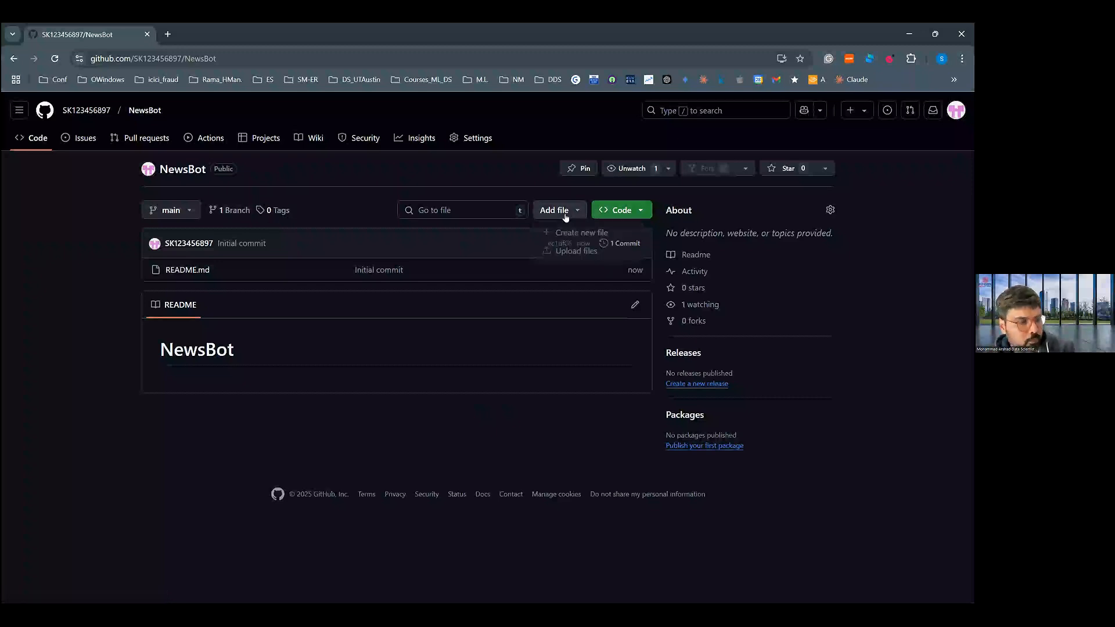
left_click(567, 250)
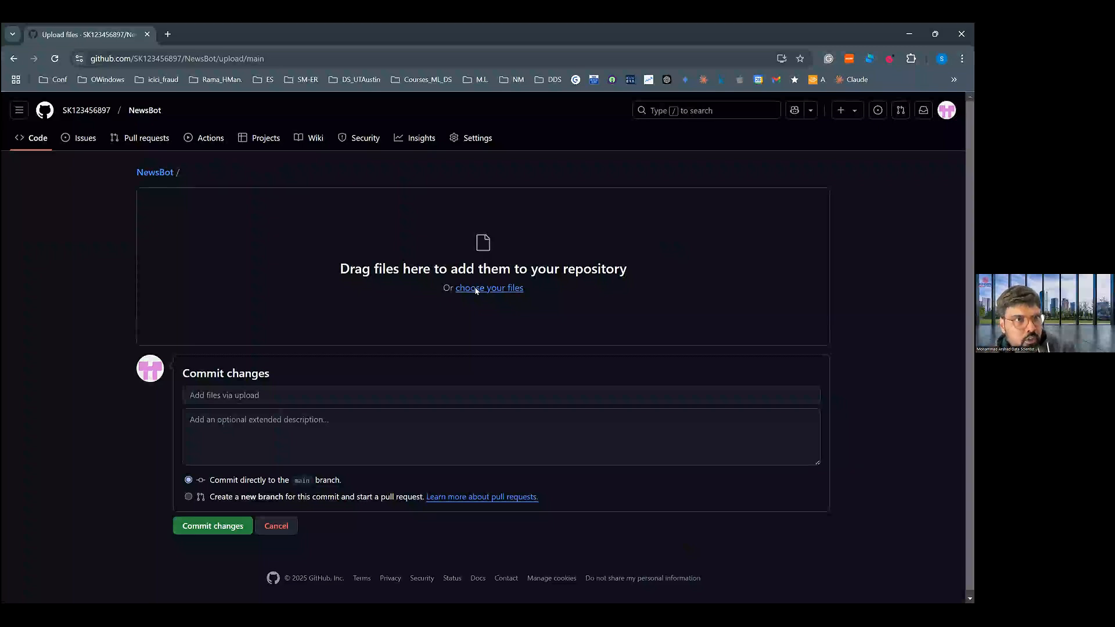
left_click(475, 289)
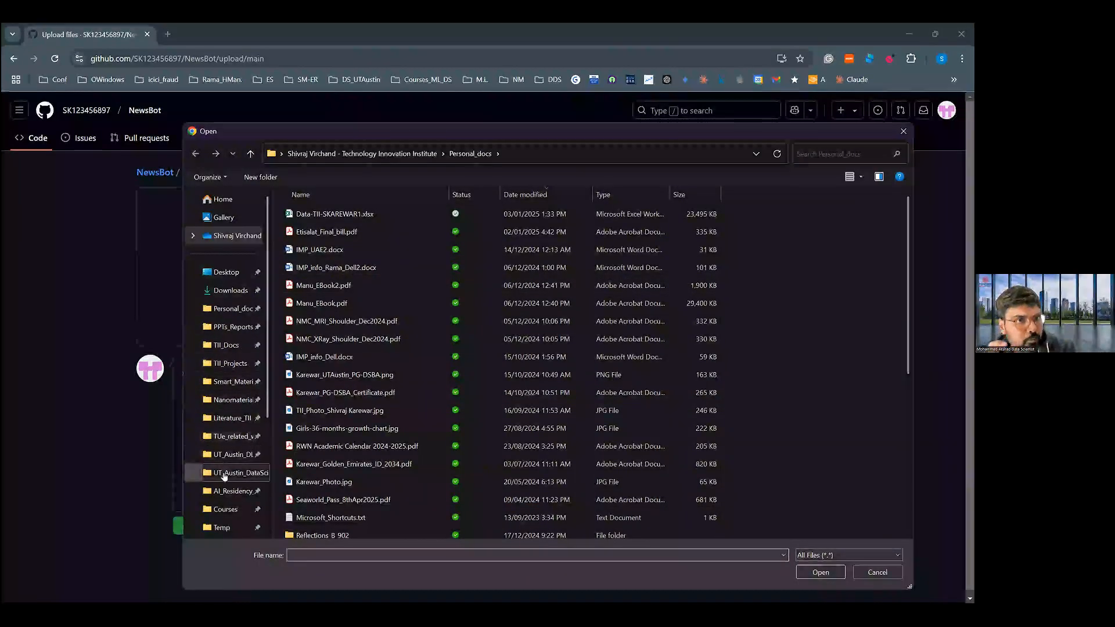
left_click(224, 490)
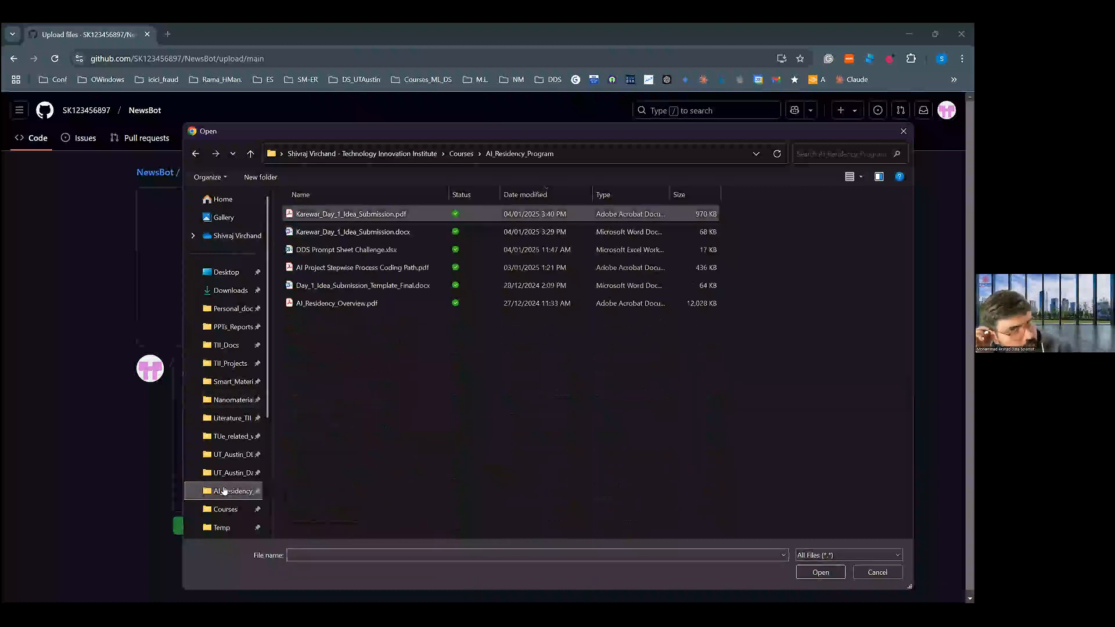
left_click(395, 214)
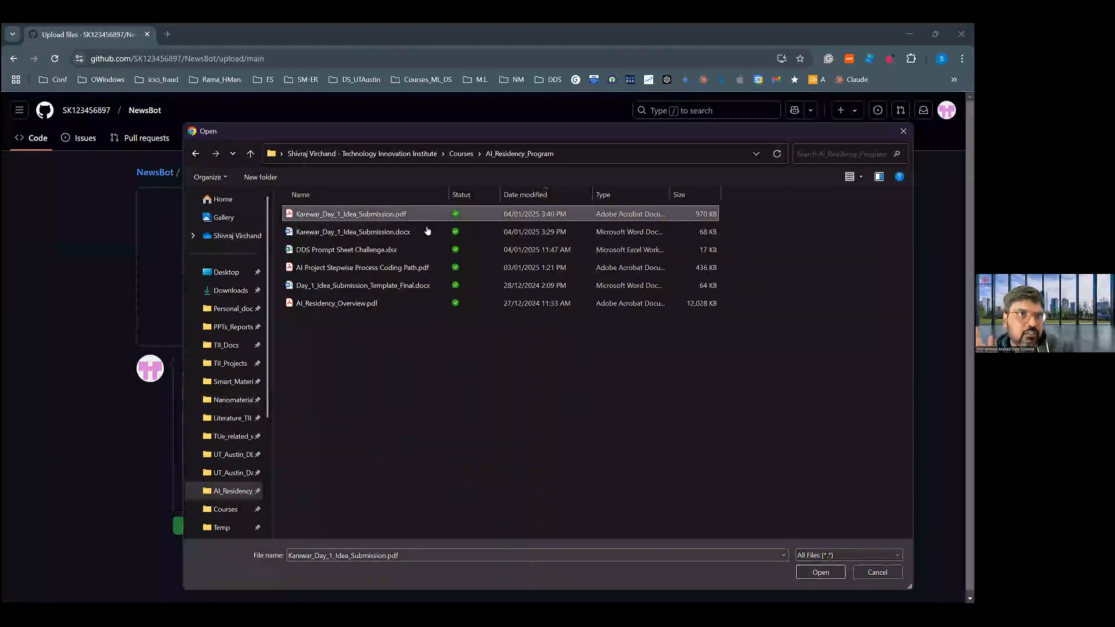
left_click(815, 574)
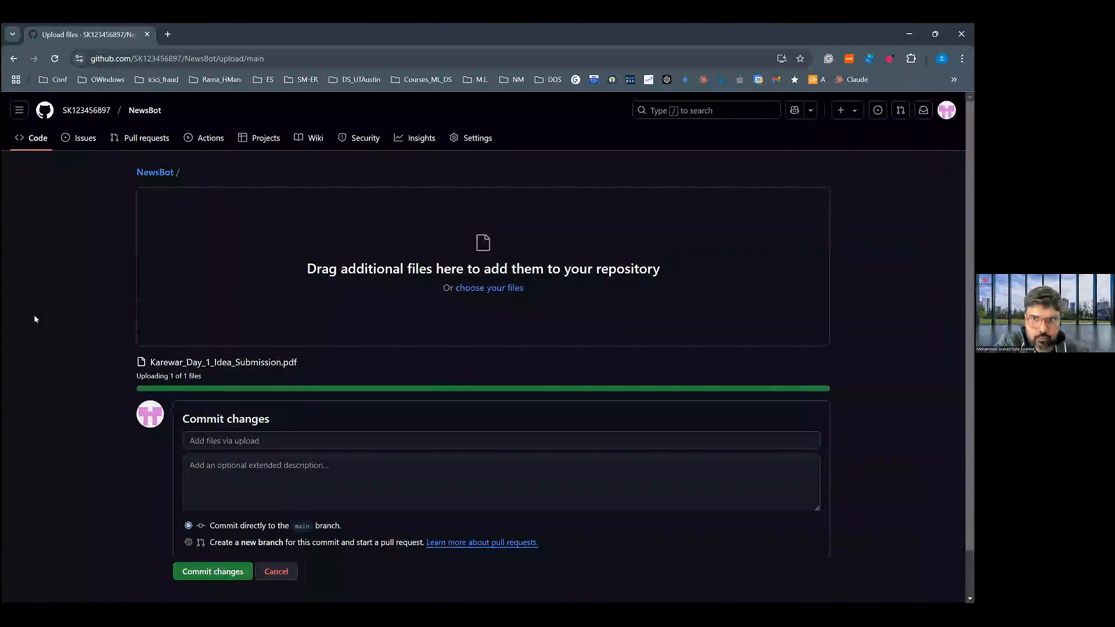
scroll(34, 319, "down", 1)
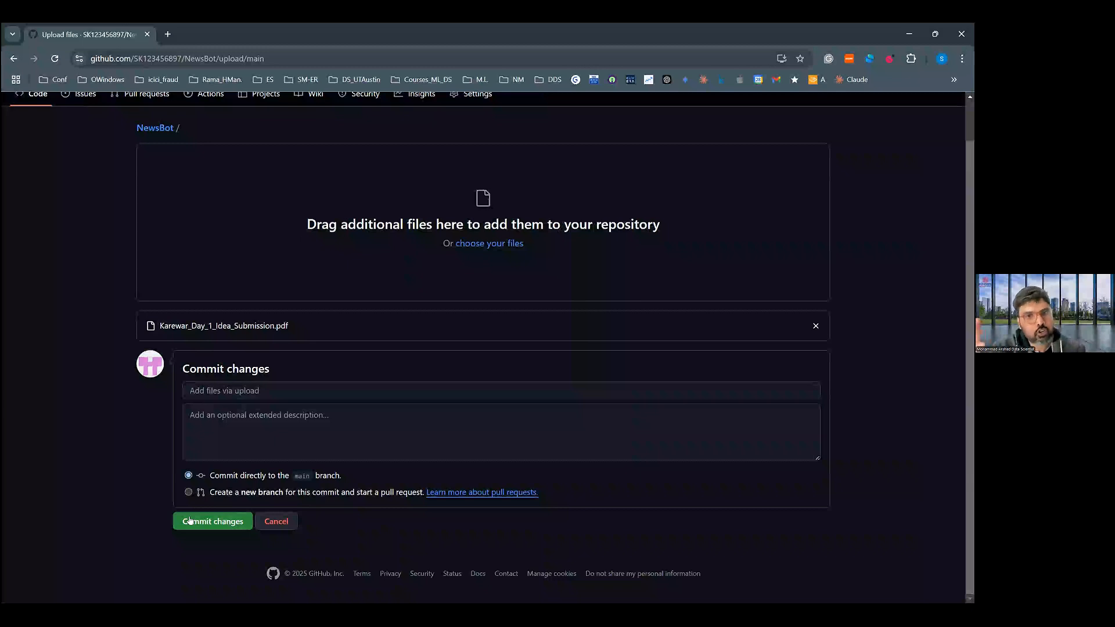
left_click(190, 521)
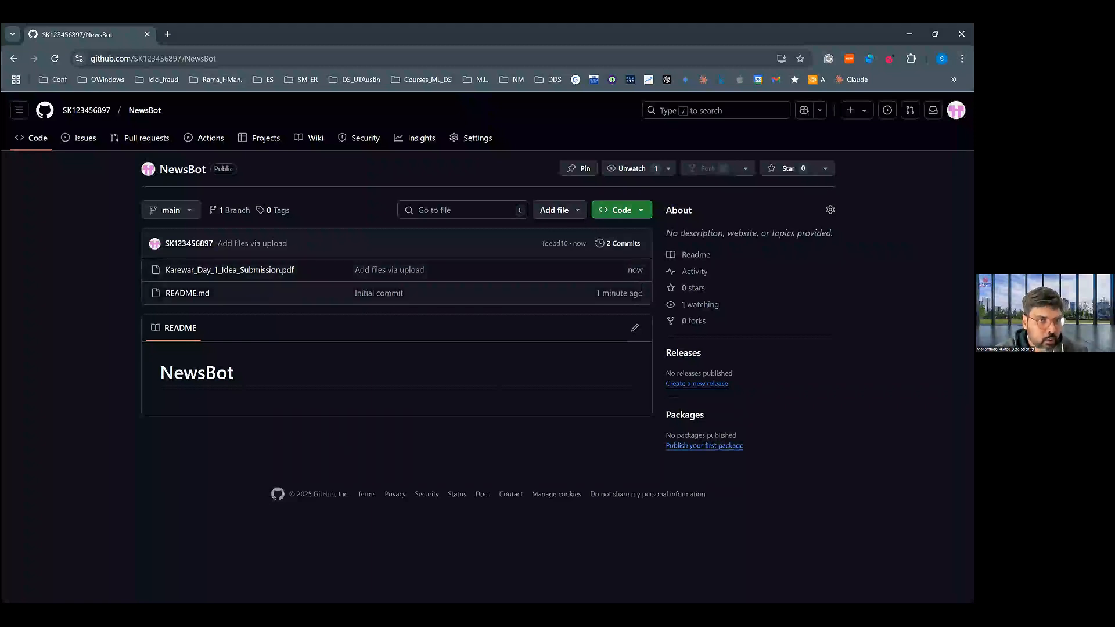
- Below the NewsBot README heading, add "NewsBot: LLM API for News Summary (Sentiment Analysis and Market Directions)" on one line and paste the project description beneath it
left_click(633, 329)
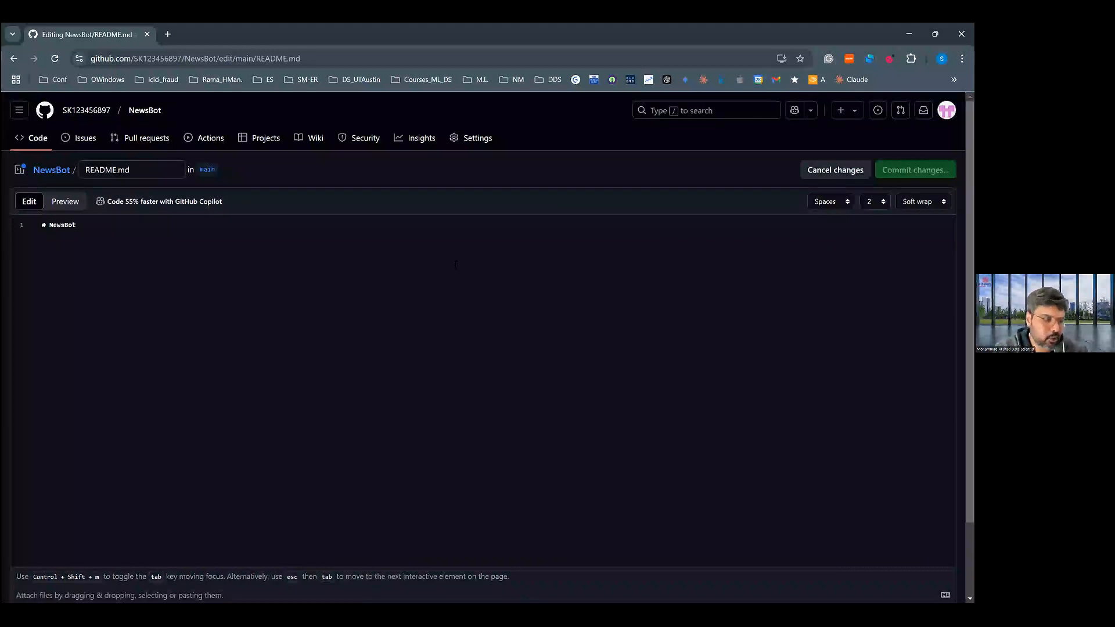
key("Return")
key("Return")
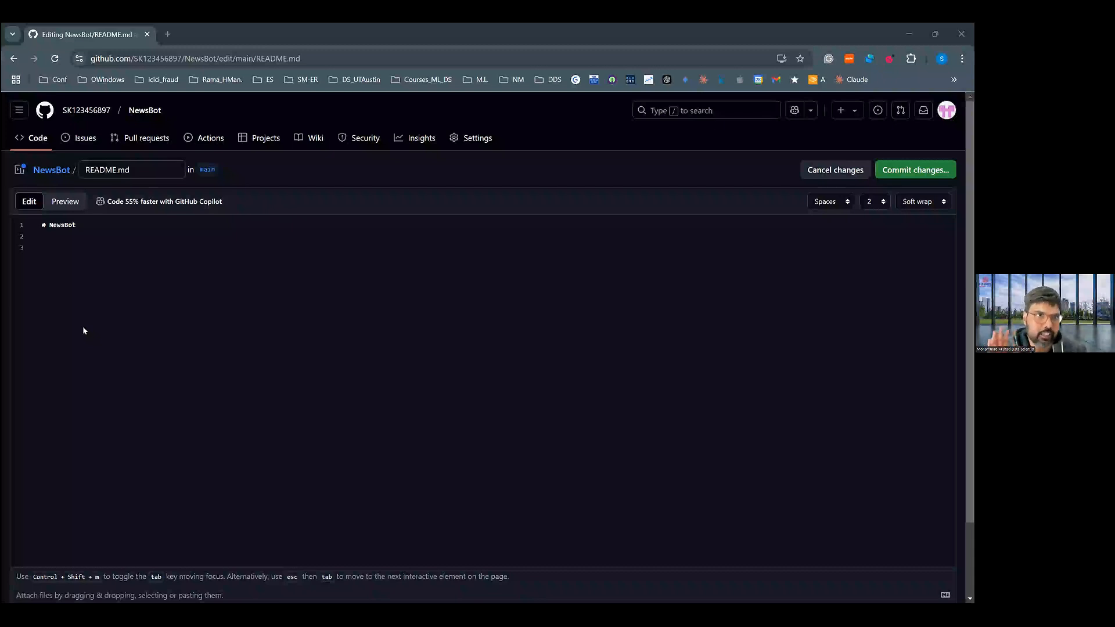
type("NewsBot: LLM API for News Summary (Sentiment Analysis and  Market Directions)")
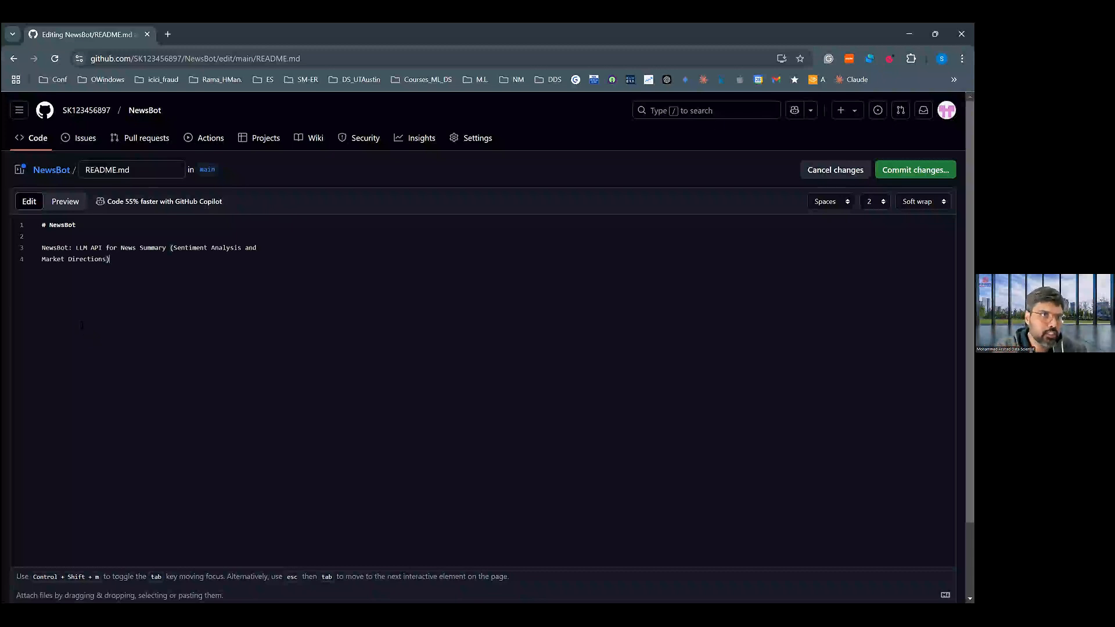
key("Home")
key("BackSpace")
key("End")
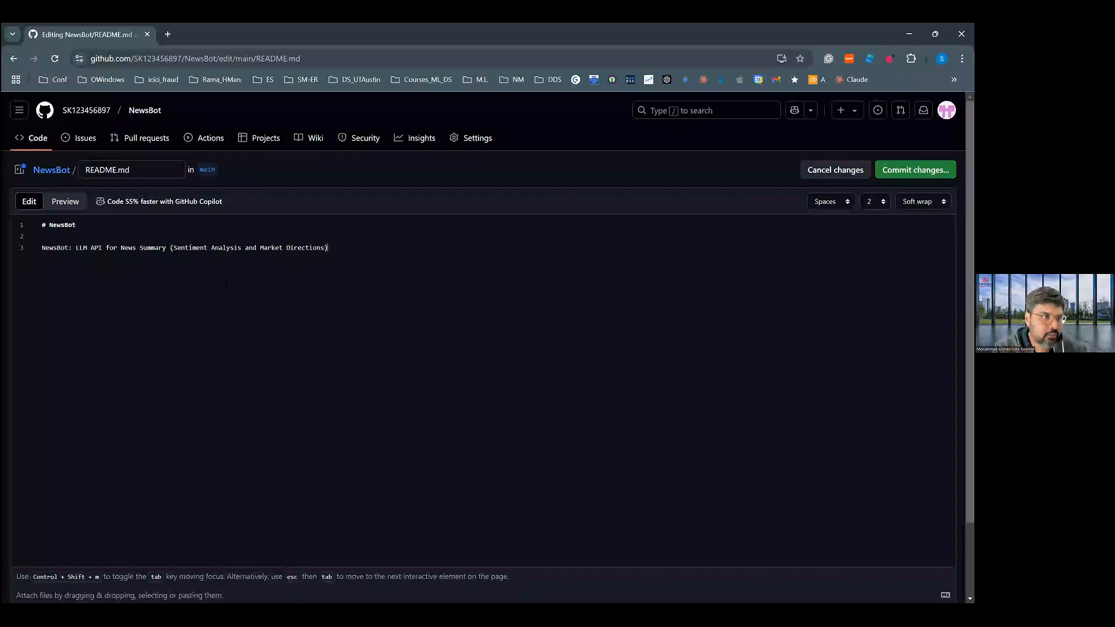
key("Return")
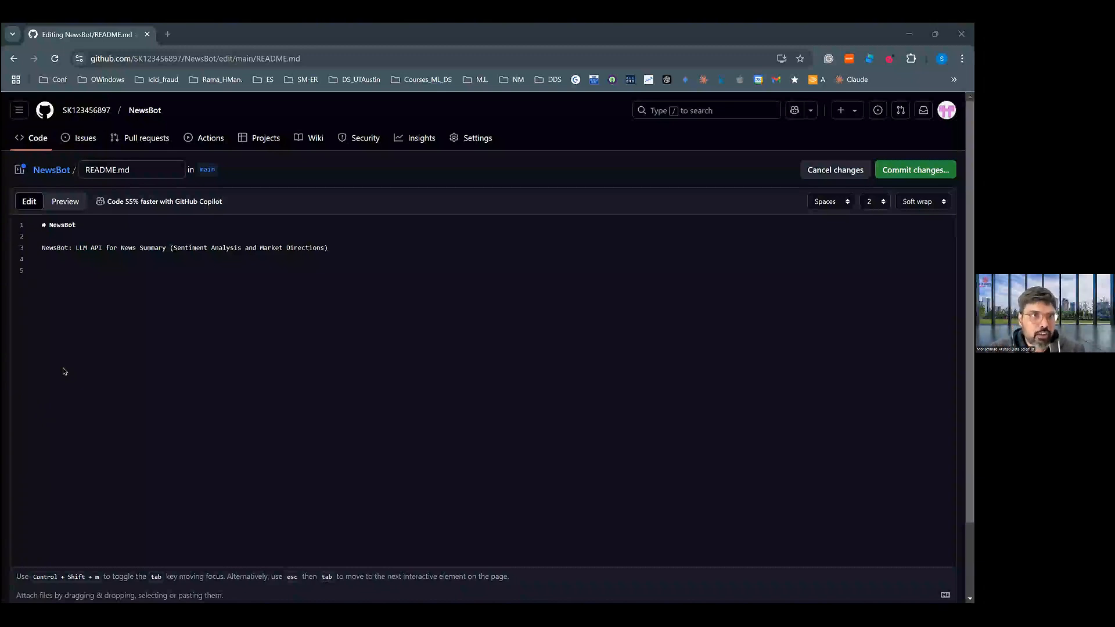
type("Creating an LLM-based API for news summarization and sentiment analysis involves leveraging NLP capabilities to process and analyze content from various platforms, providing concise summaries and sentiment insights for users. The proposed project involves building an LLM-powered API for analyzing news sentiment to aid stock market prediction. The purpose of this project is to aggregate real-time financial news data, extract sentiment insights, and align them with stock market trends to provide actionable predictions for traders and investors. This solution addresses the challenge of processing vast amounts of unstructured financial news, helping users make informed investment decisions based on sentiment-driven market analysis.")
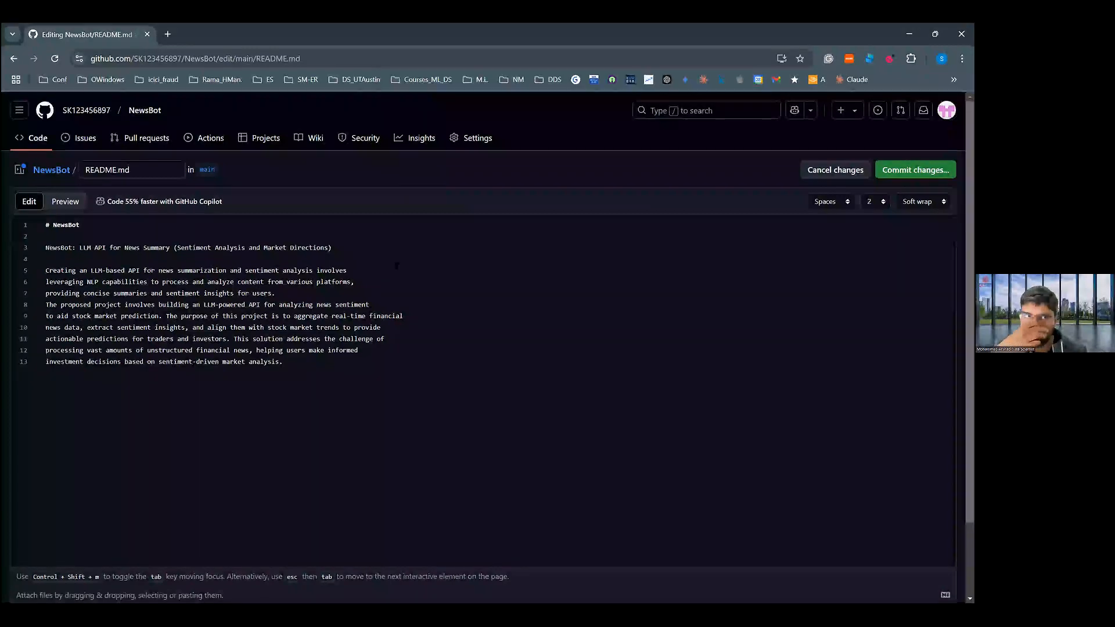
- Commit the NewsBot README directly to the main branch with the message Update README.md and go back to the repository's main page
scroll(482, 349, "down", 1)
scroll(386, 324, "down", 1)
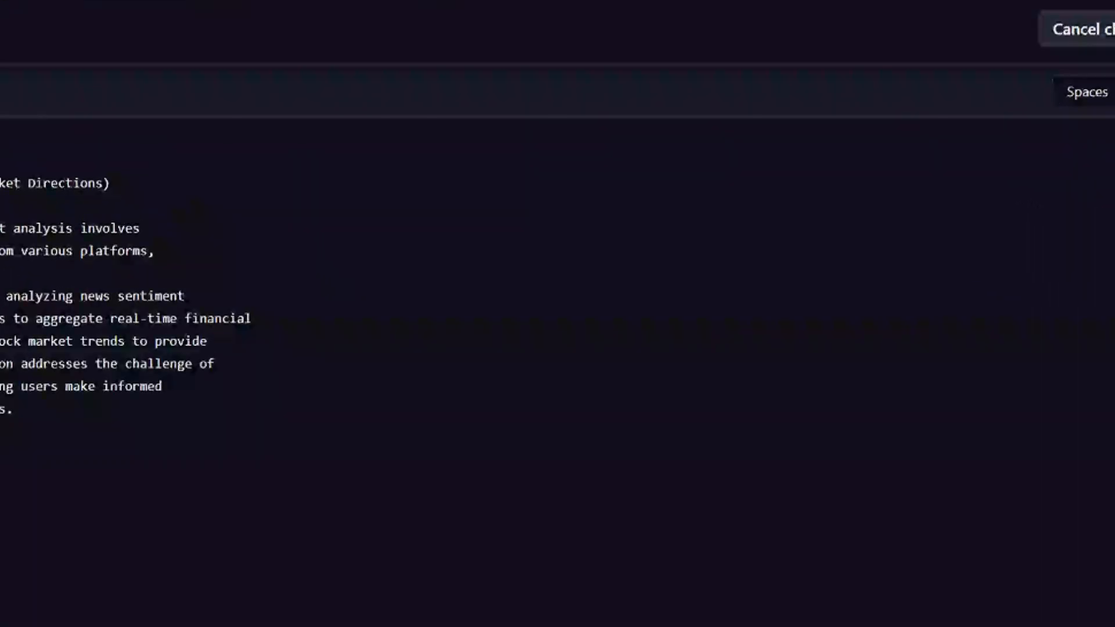
left_click(1114, 29)
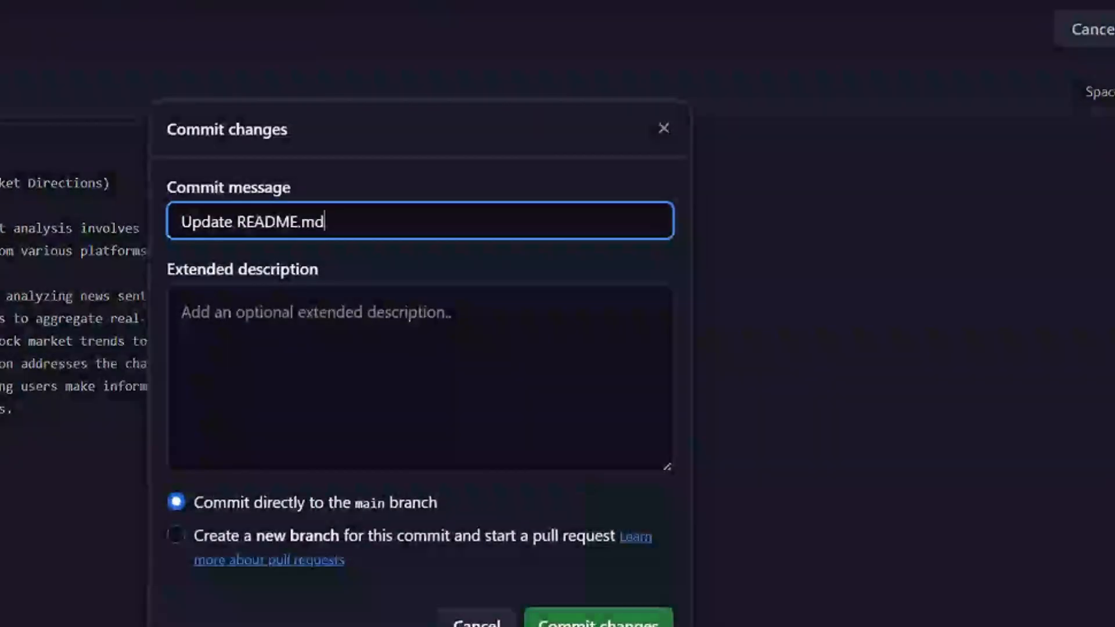
left_click(622, 624)
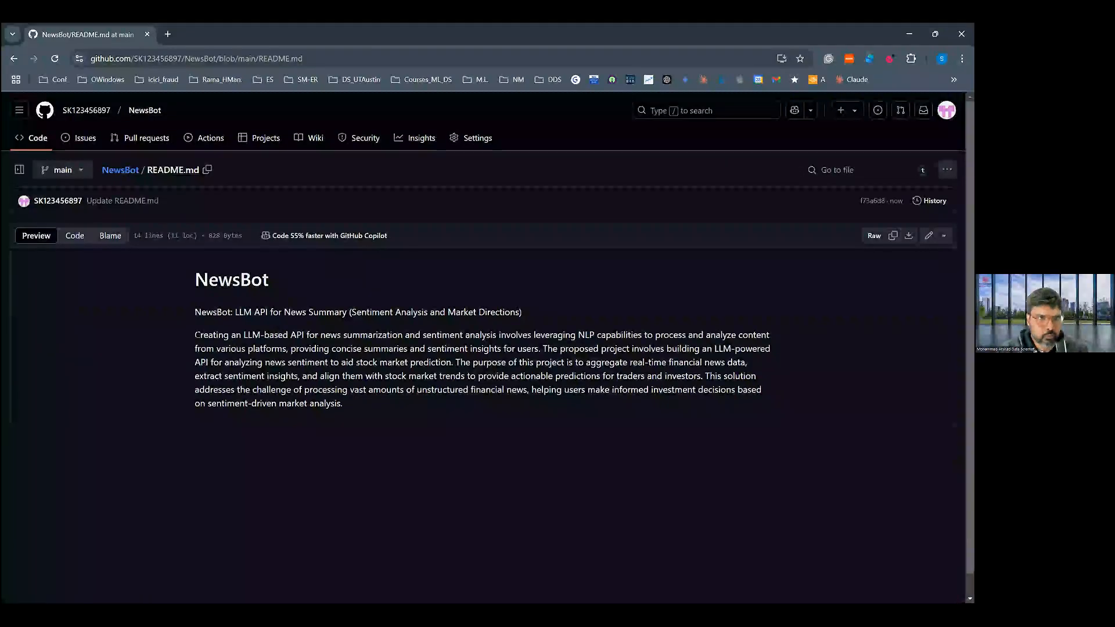
left_click(120, 170)
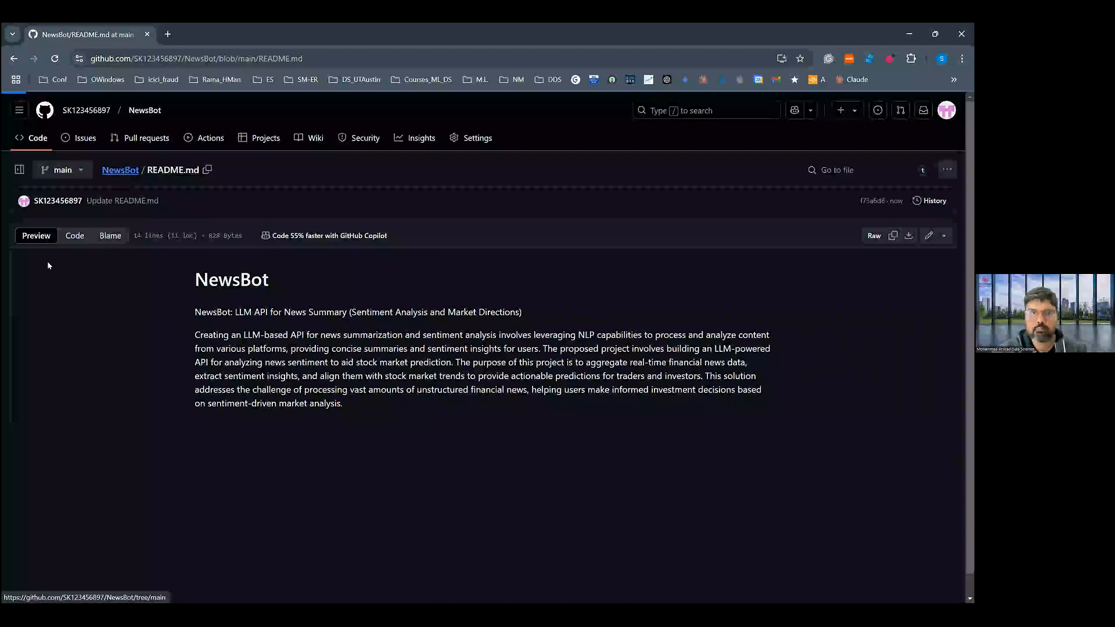